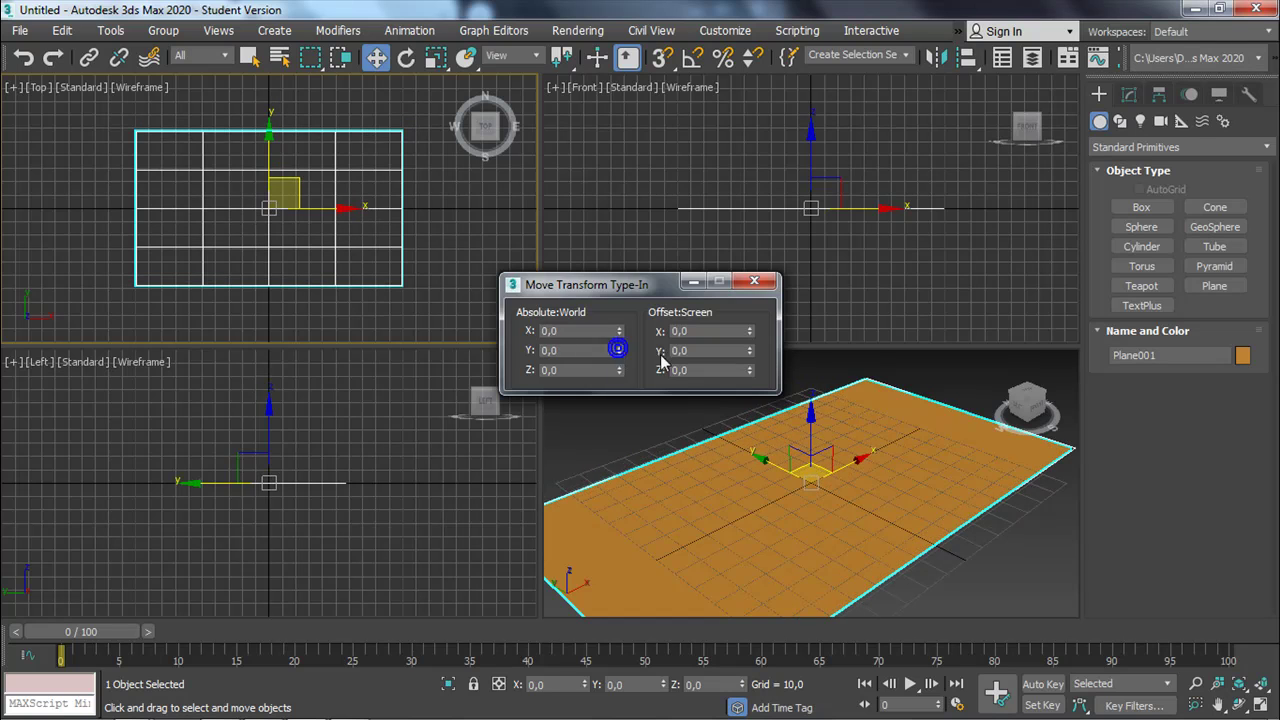
Close the move transform dialog and set the plane's length segments and width segments to 1.
click(754, 281)
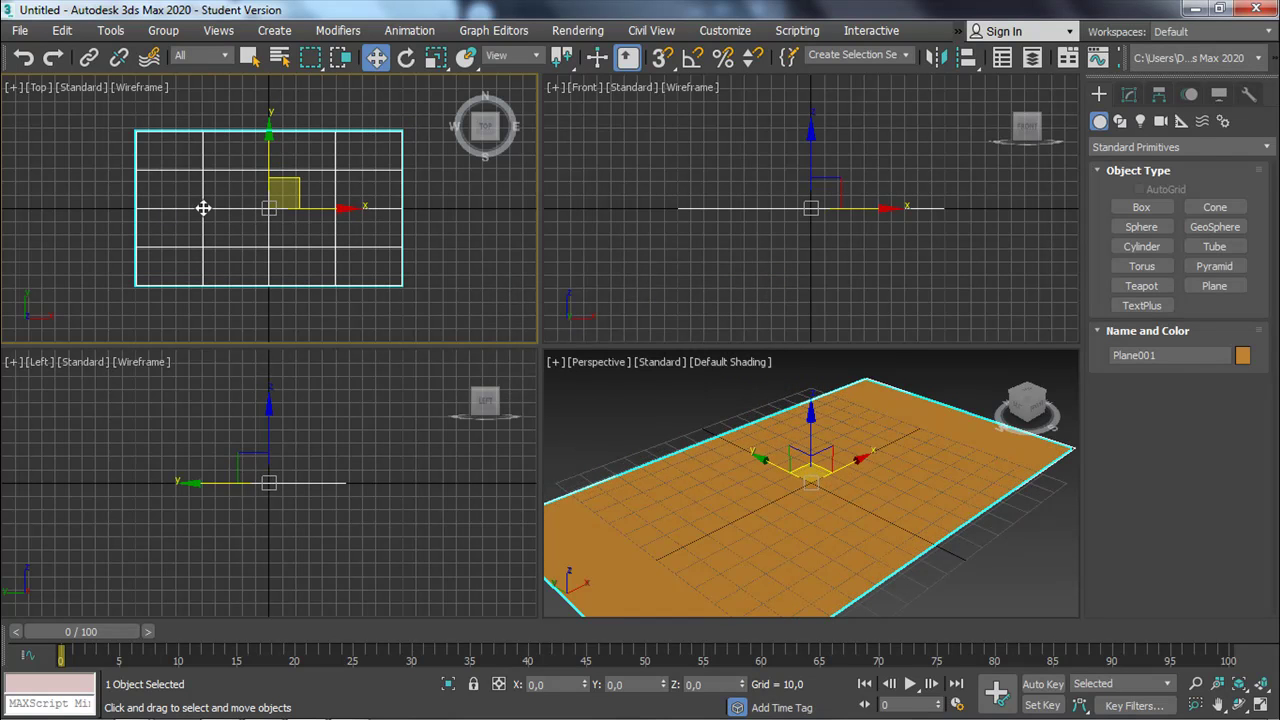
click(1129, 94)
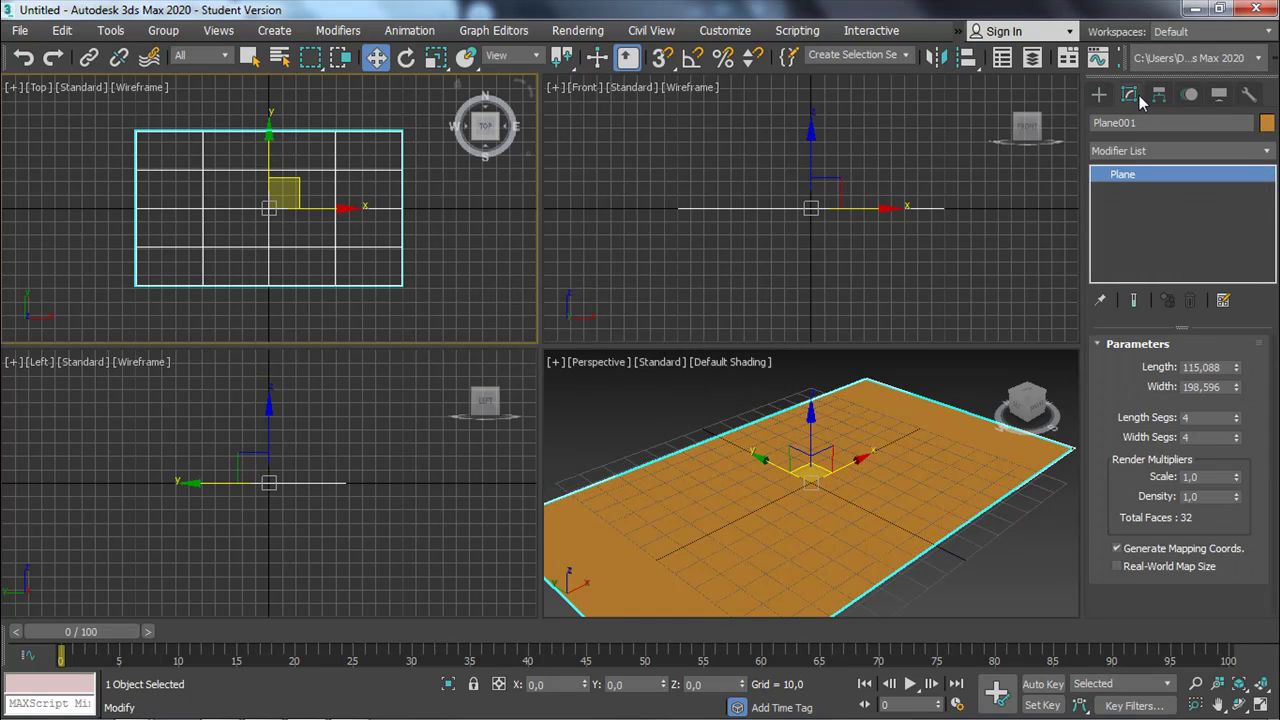
right_click(1236, 421)
right_click(1236, 438)
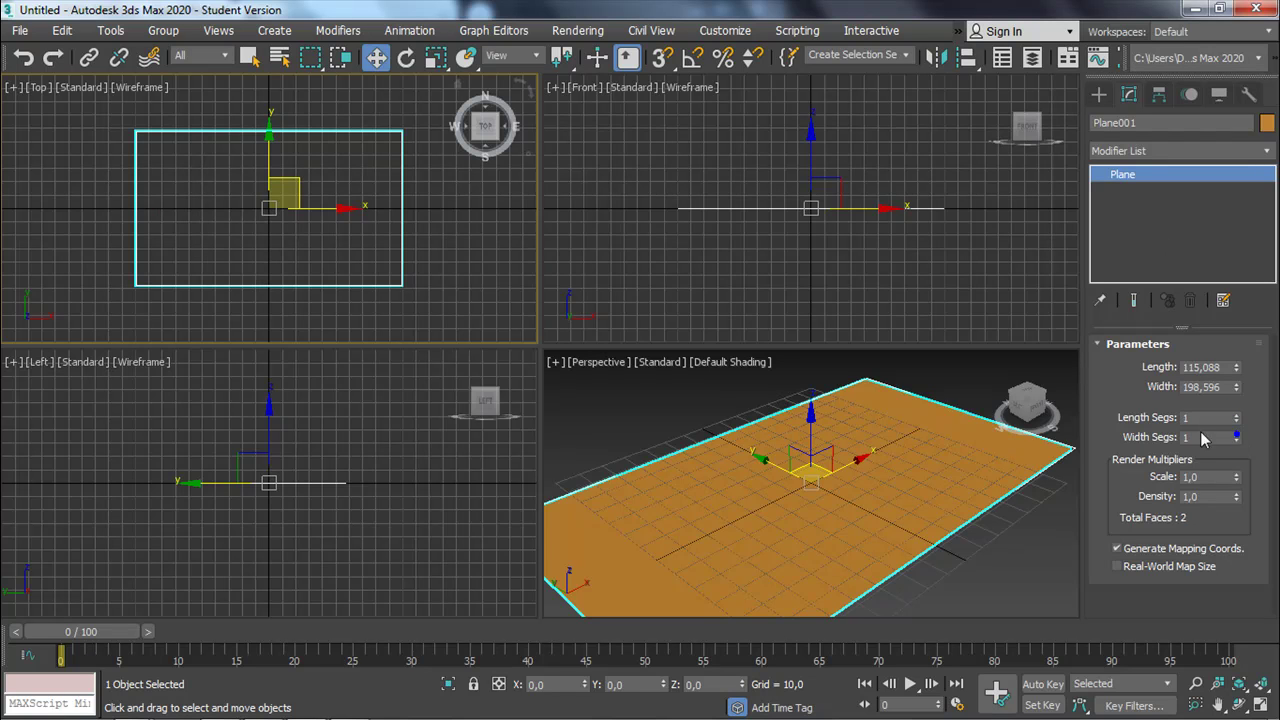
click(709, 307)
click(783, 493)
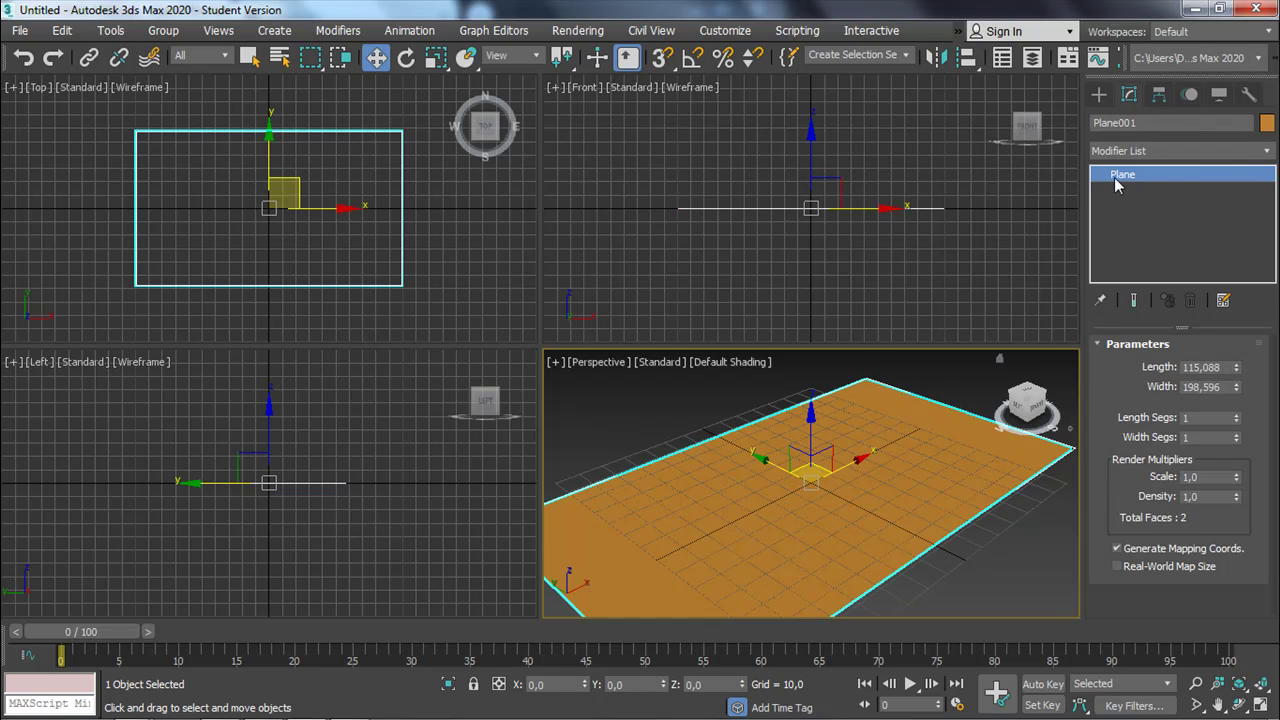
Apply the Hair and Fur (WSM) modifier to the plane.
click(1265, 152)
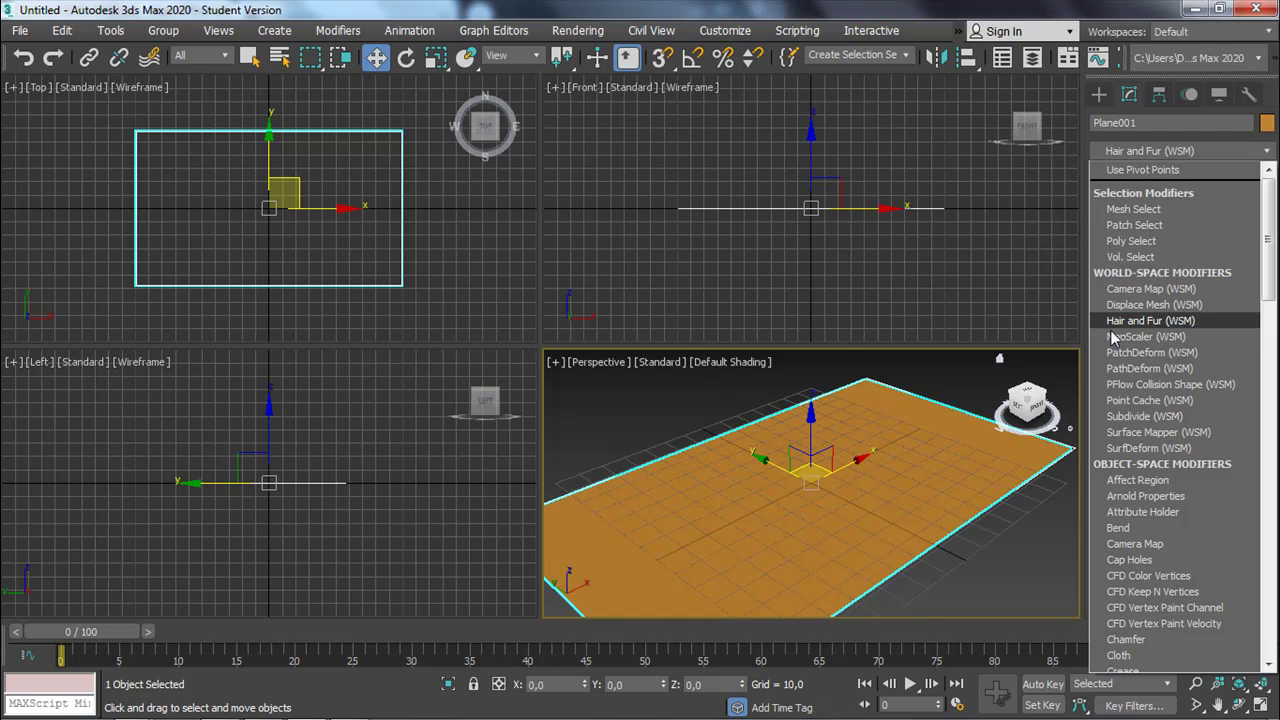
click(1125, 321)
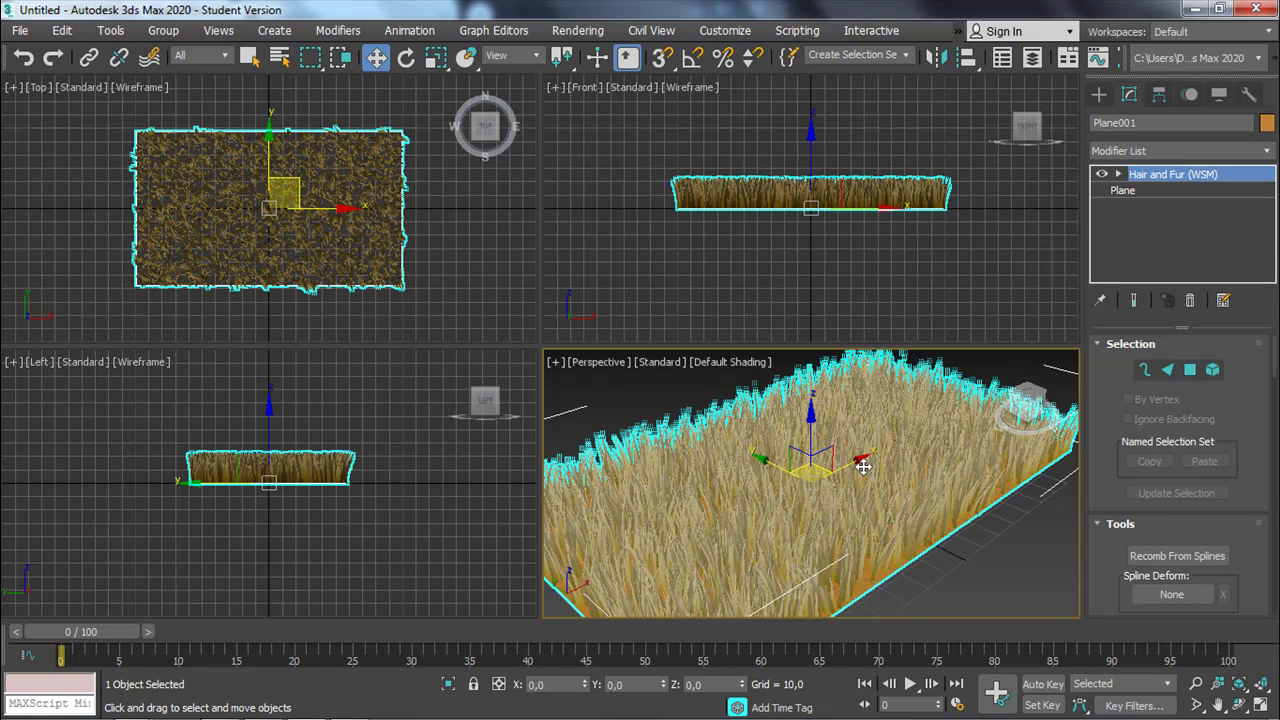
middle_drag(750, 524, 749, 494)
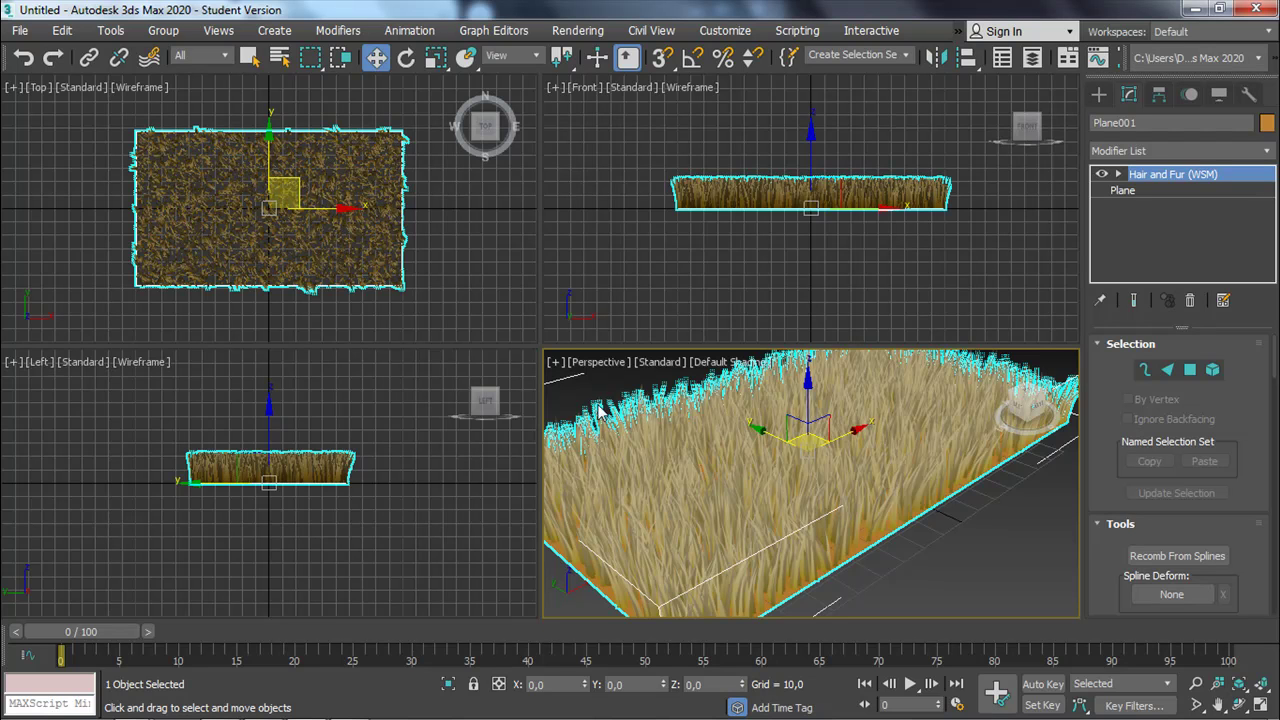
Maximize the perspective viewport and frame the whole hair-covered plane at an angle.
click(1238, 705)
drag(1000, 480, 1146, 628)
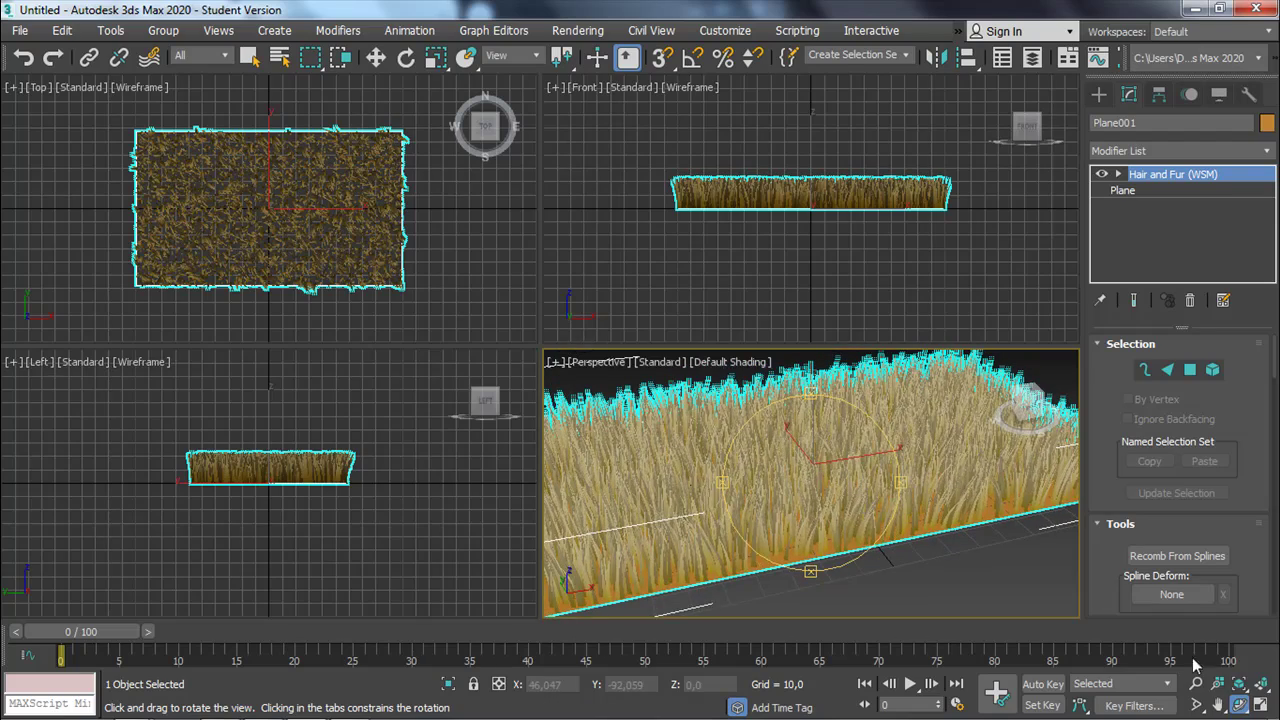
click(1262, 705)
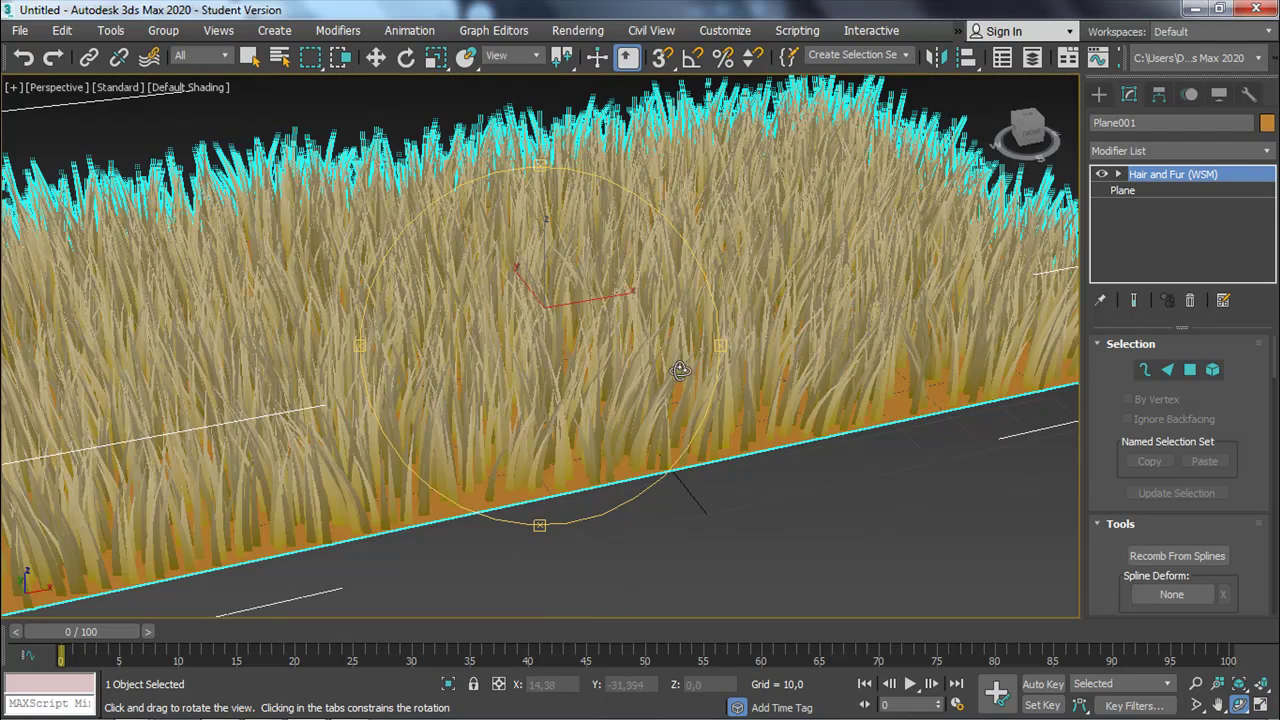
scroll(670, 380, down, 4)
drag(670, 380, 484, 333)
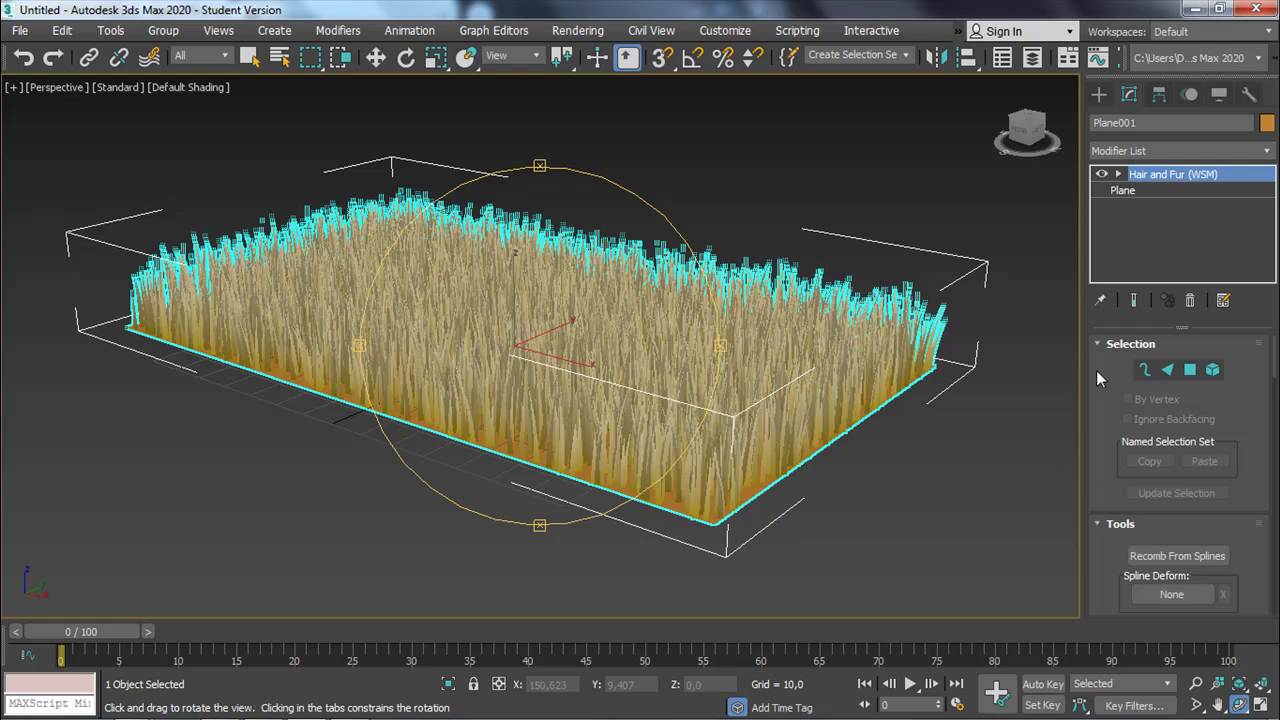
Collapse the Selection, Tools and Styling rollouts so the Hair and Fur General Parameters are accessible.
drag(1096, 471, 1127, 539)
click(1098, 344)
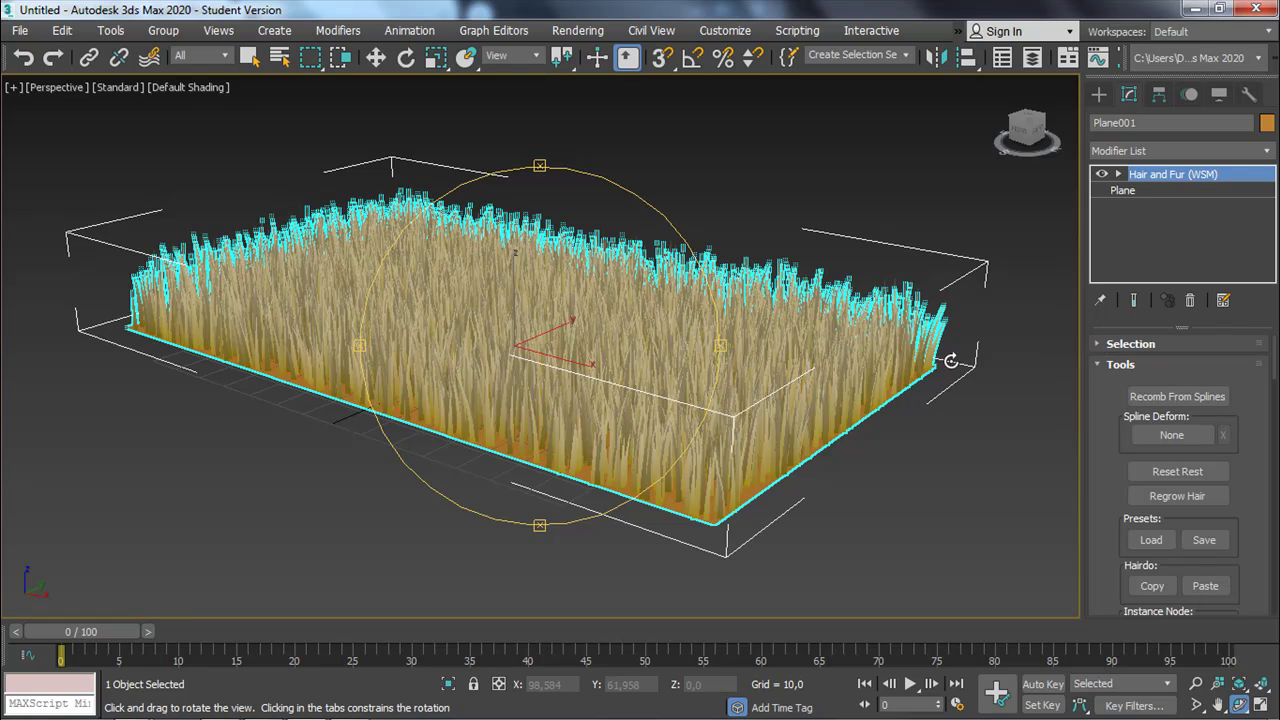
click(1098, 365)
click(1098, 385)
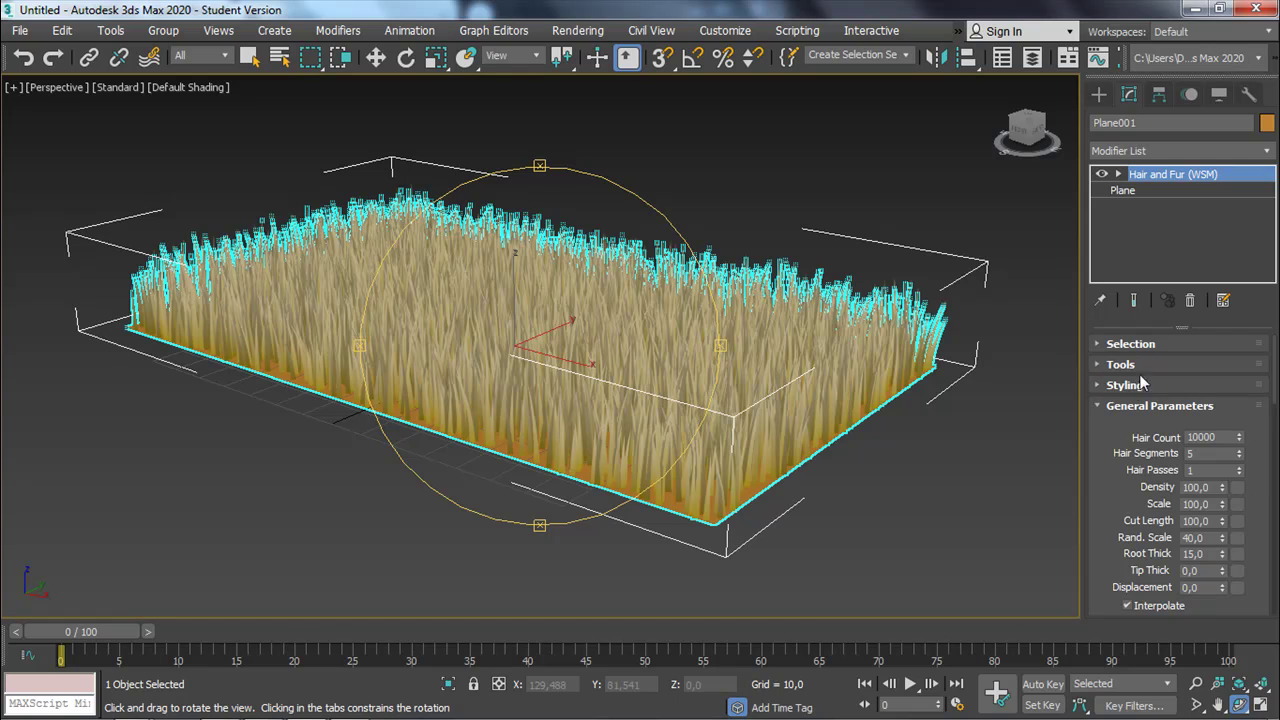
drag(682, 370, 568, 369)
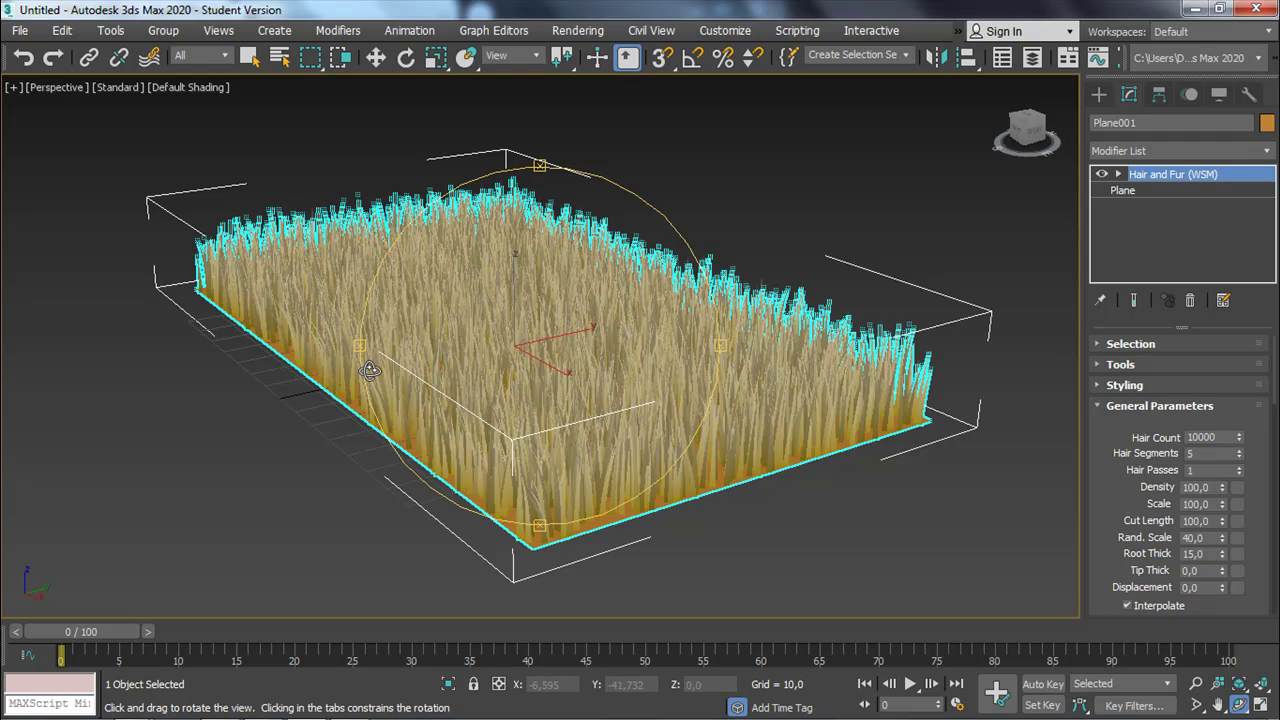
drag(810, 298, 595, 345)
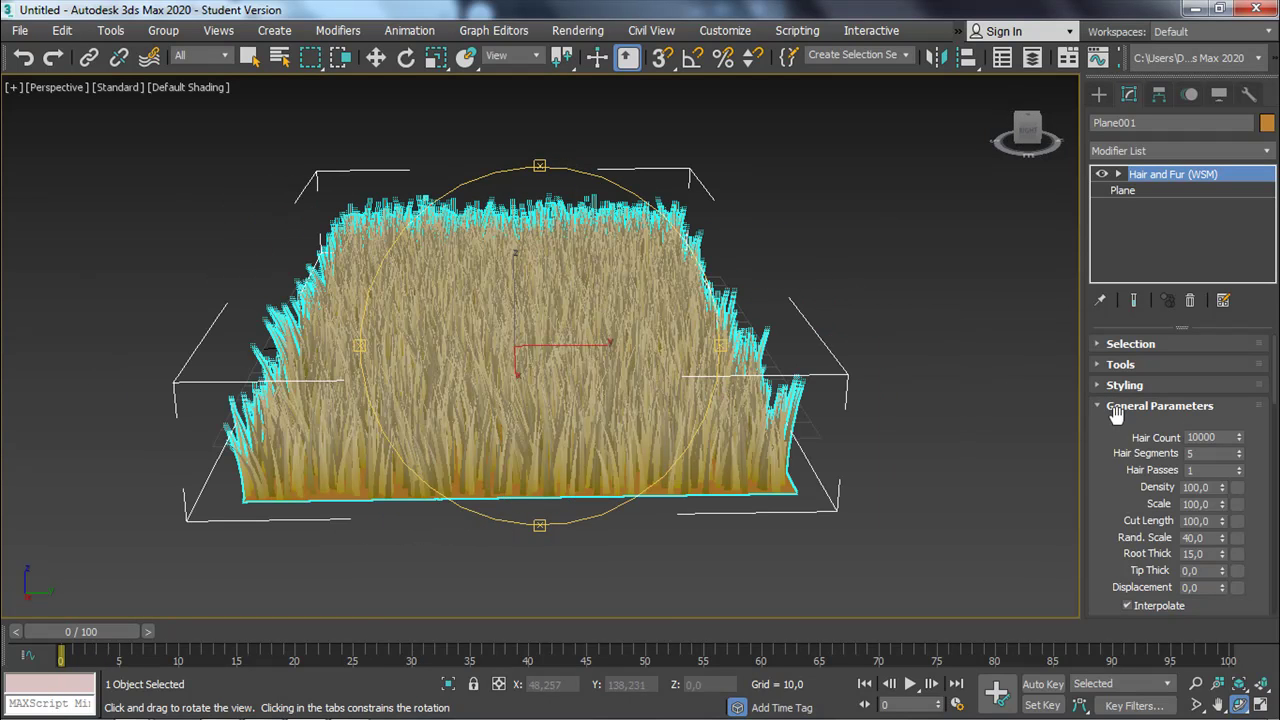
drag(1110, 420, 1112, 404)
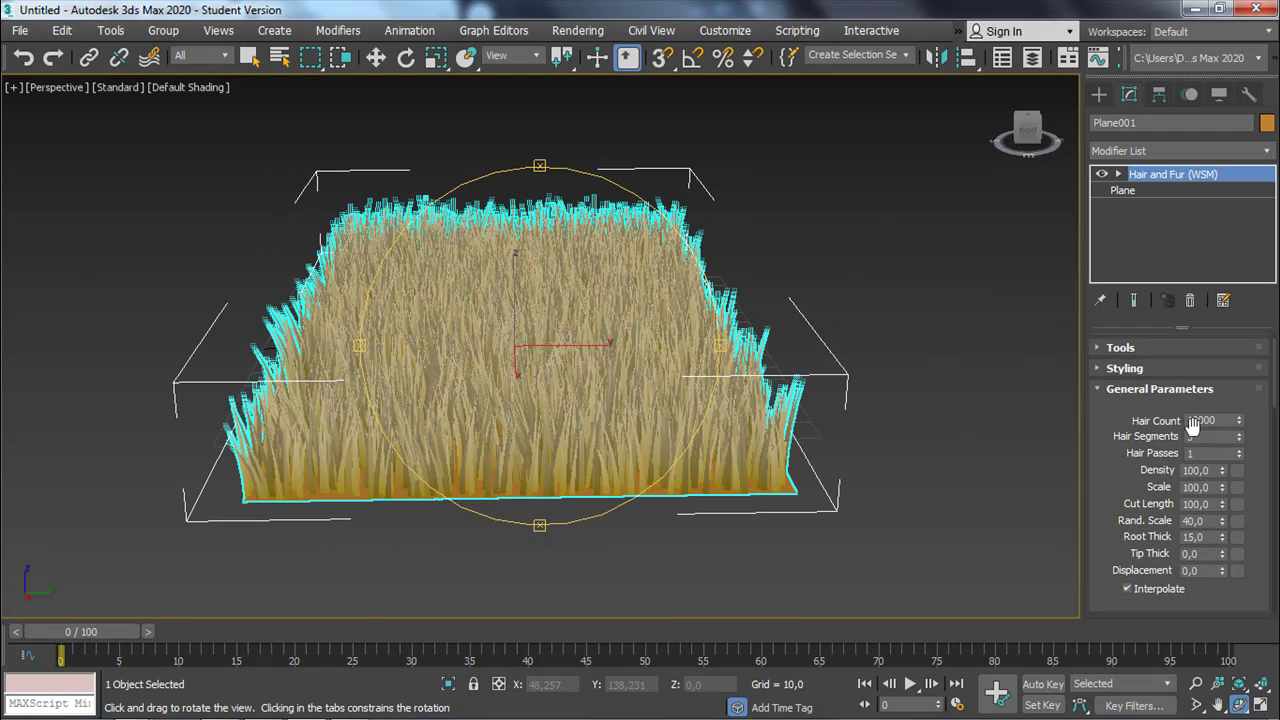
Shorten the hair by reducing its Scale to 73 in the General Parameters.
text(5)
drag(566, 369, 559, 367)
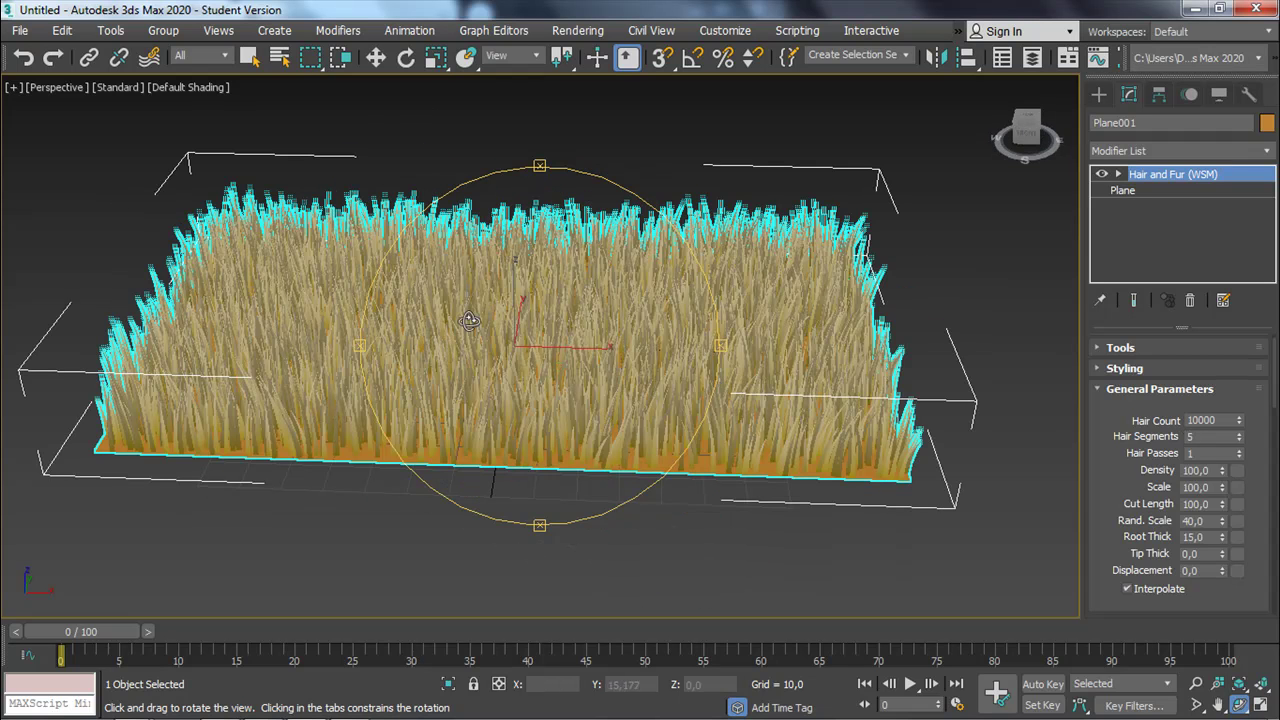
drag(803, 385, 821, 392)
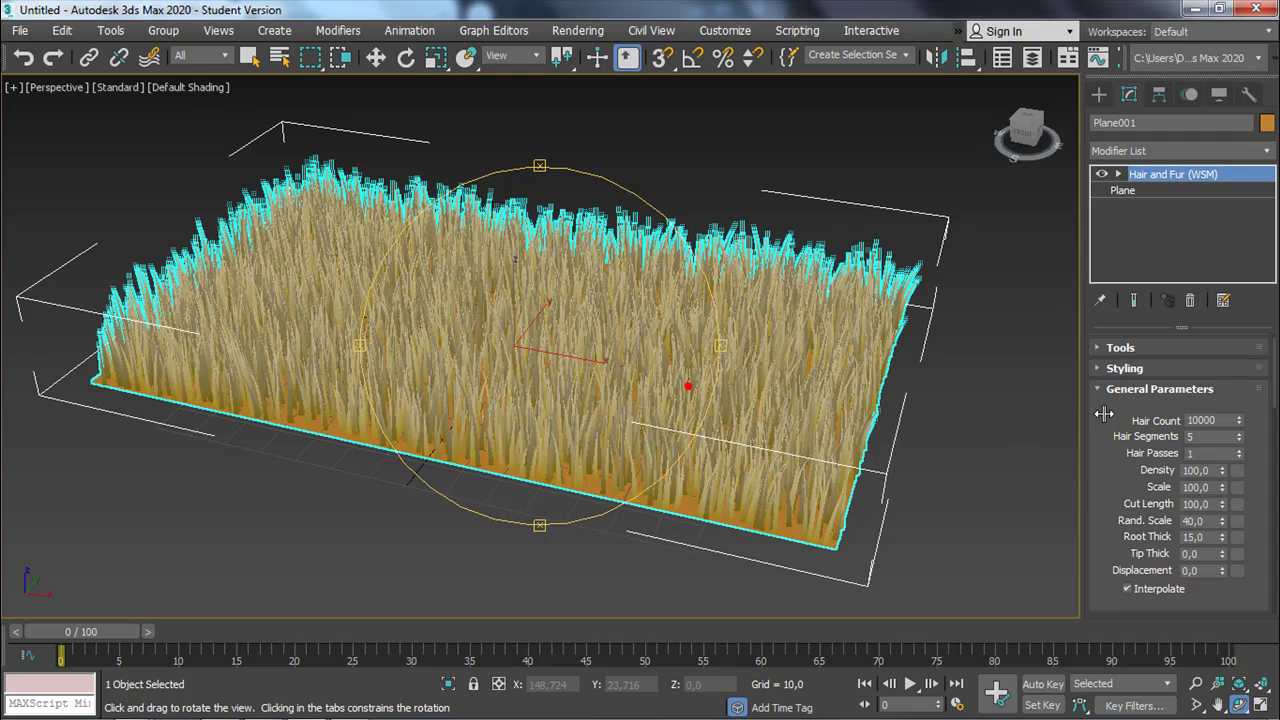
drag(777, 484, 723, 449)
scroll(715, 440, up, 5)
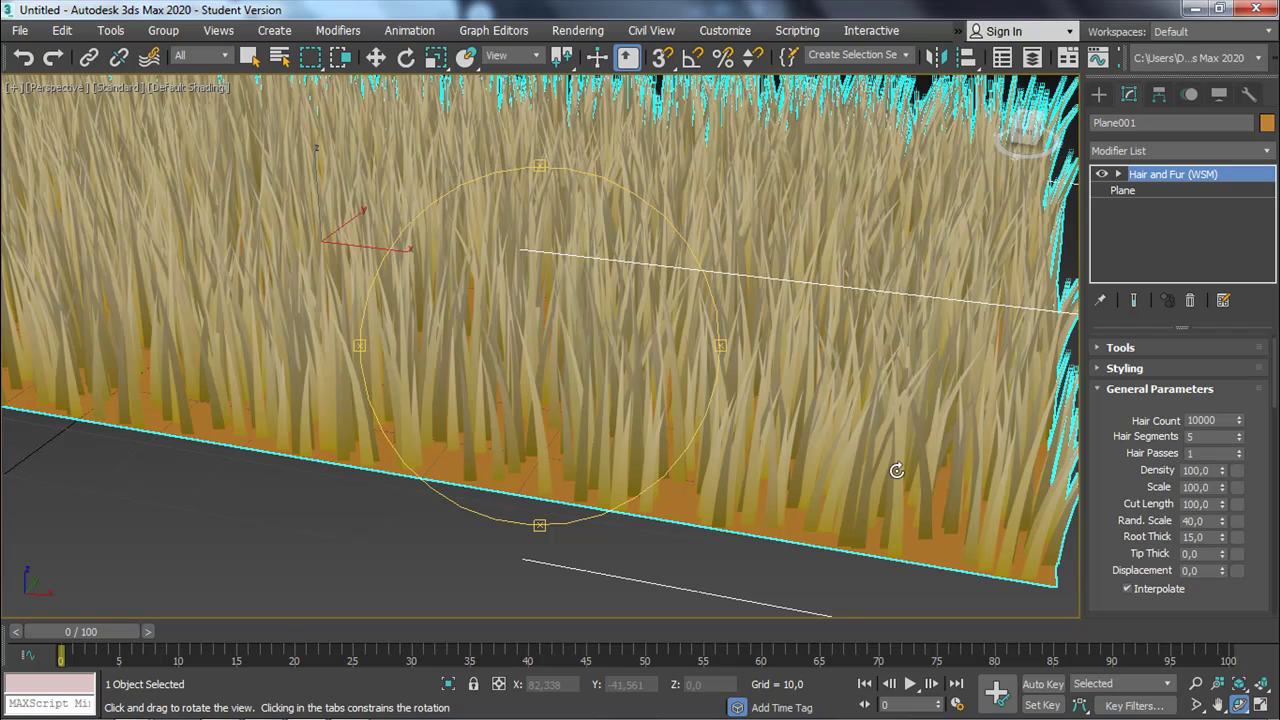
drag(1222, 468, 1221, 513)
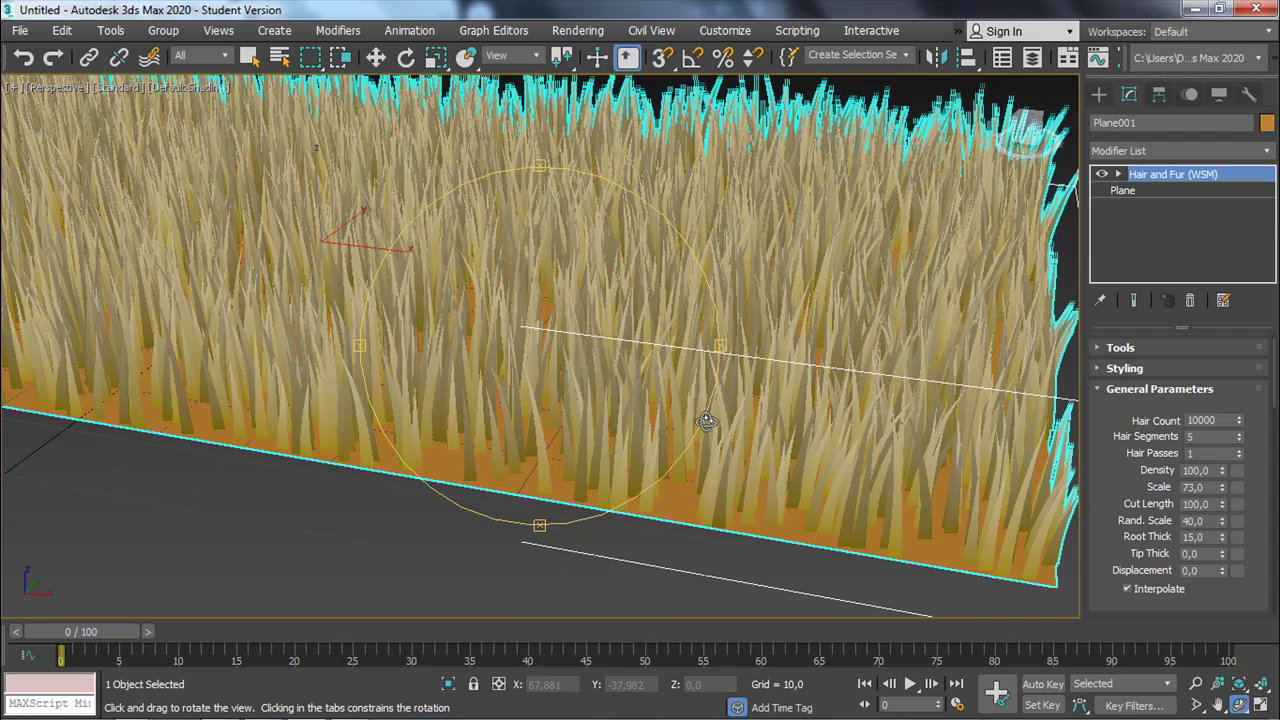
drag(614, 390, 640, 385)
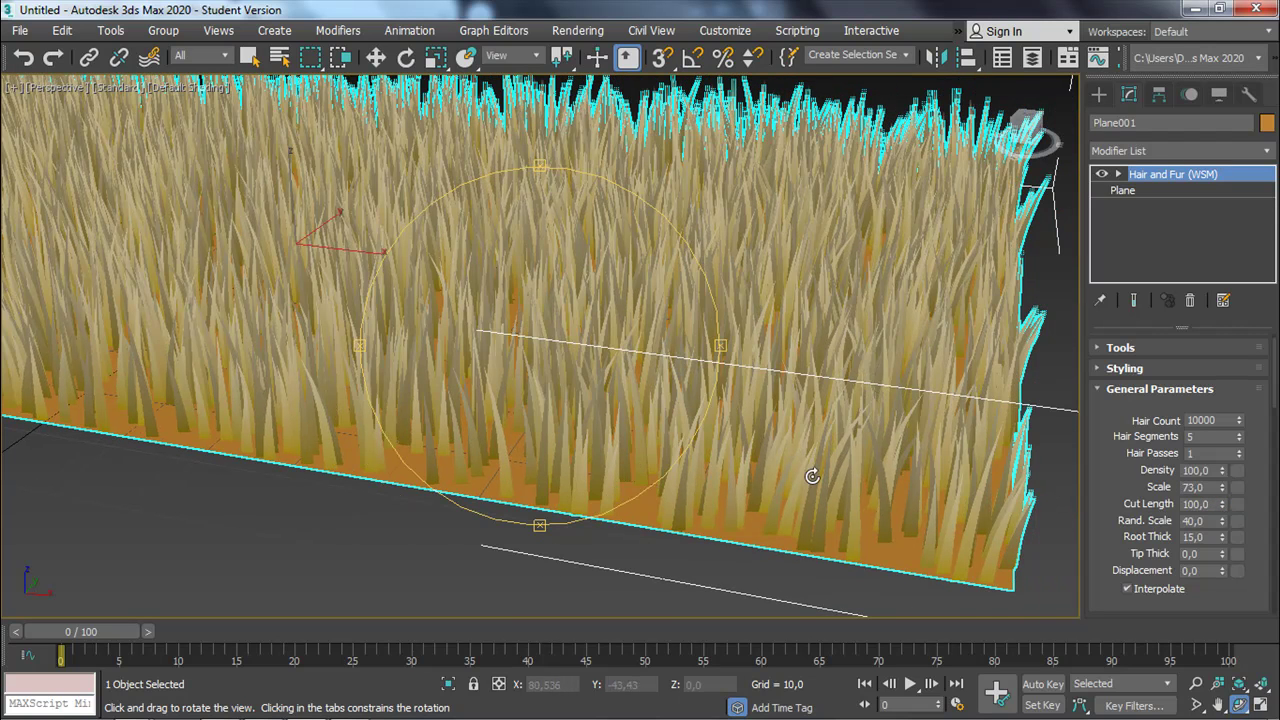
Try a shorter Cut Length on the hair strands.
drag(1222, 512, 1214, 552)
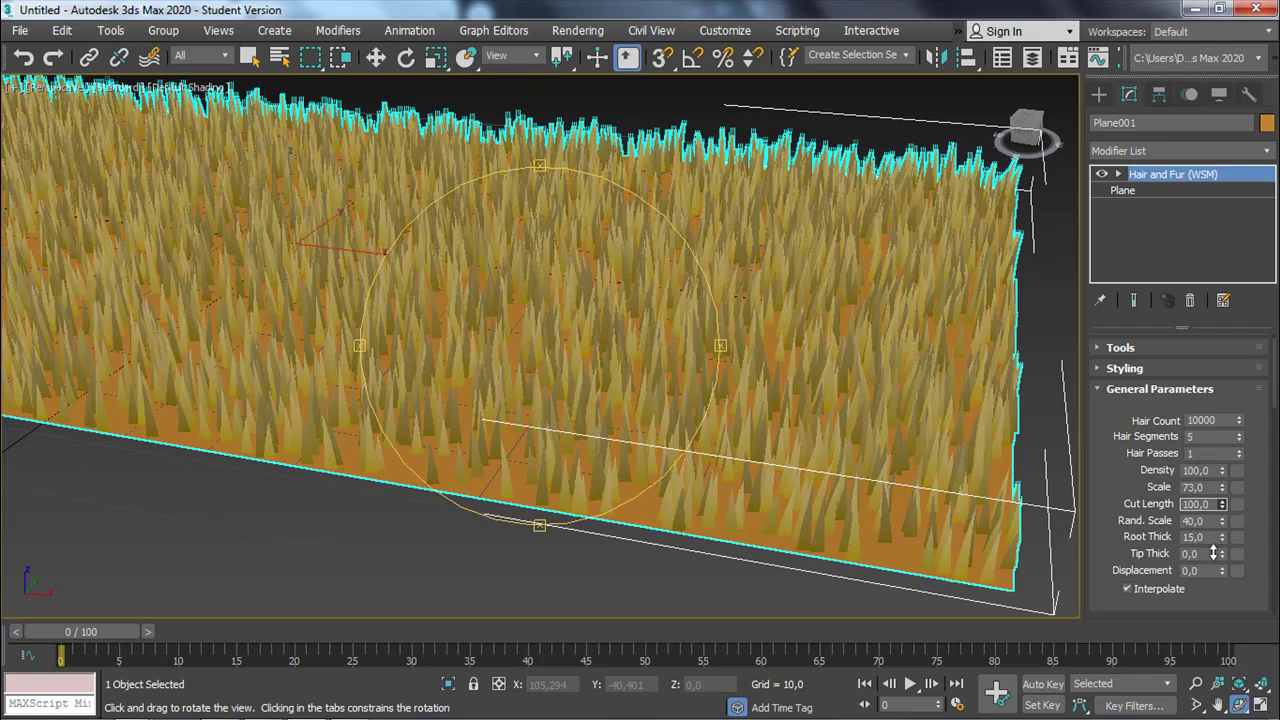
drag(675, 449, 649, 429)
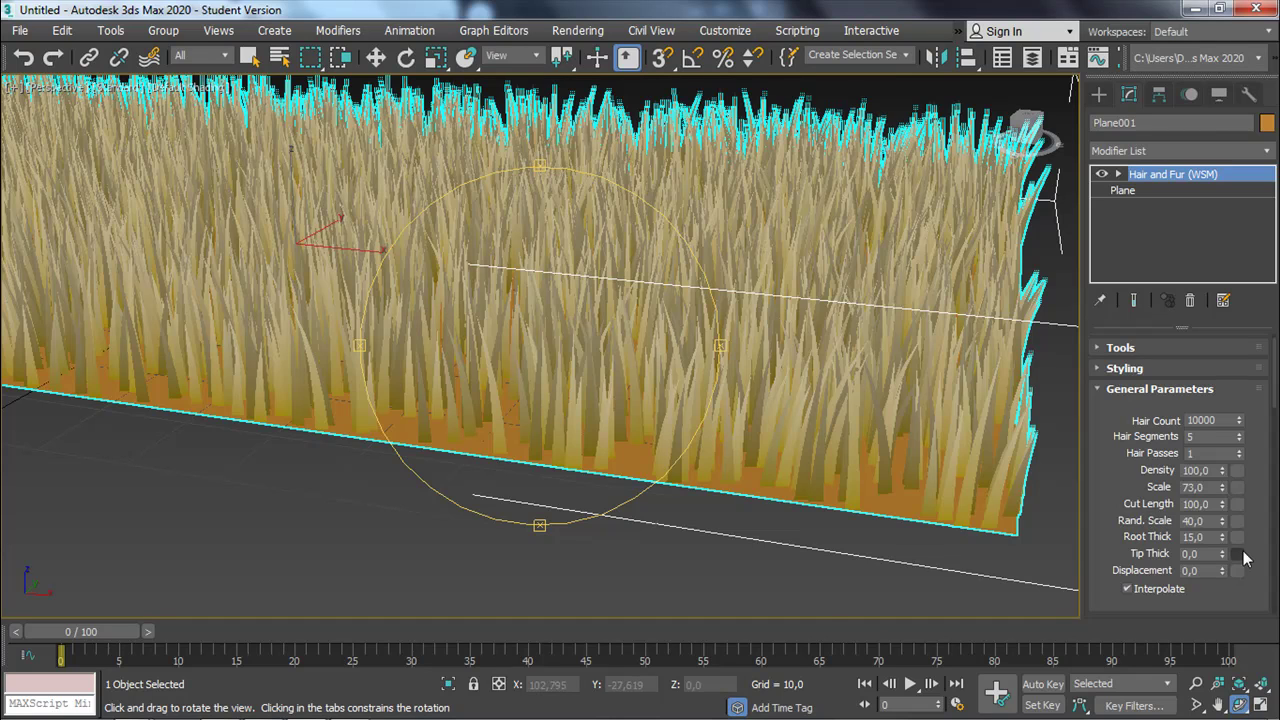
drag(750, 335, 597, 313)
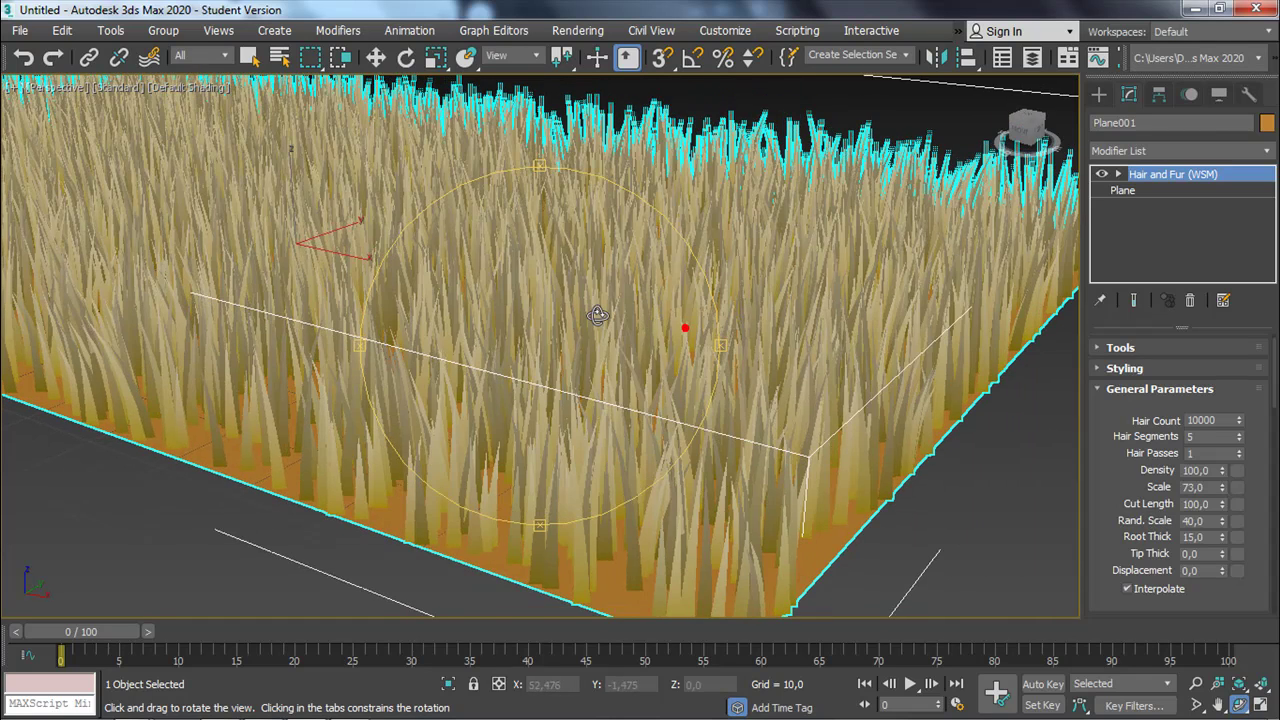
drag(407, 250, 606, 309)
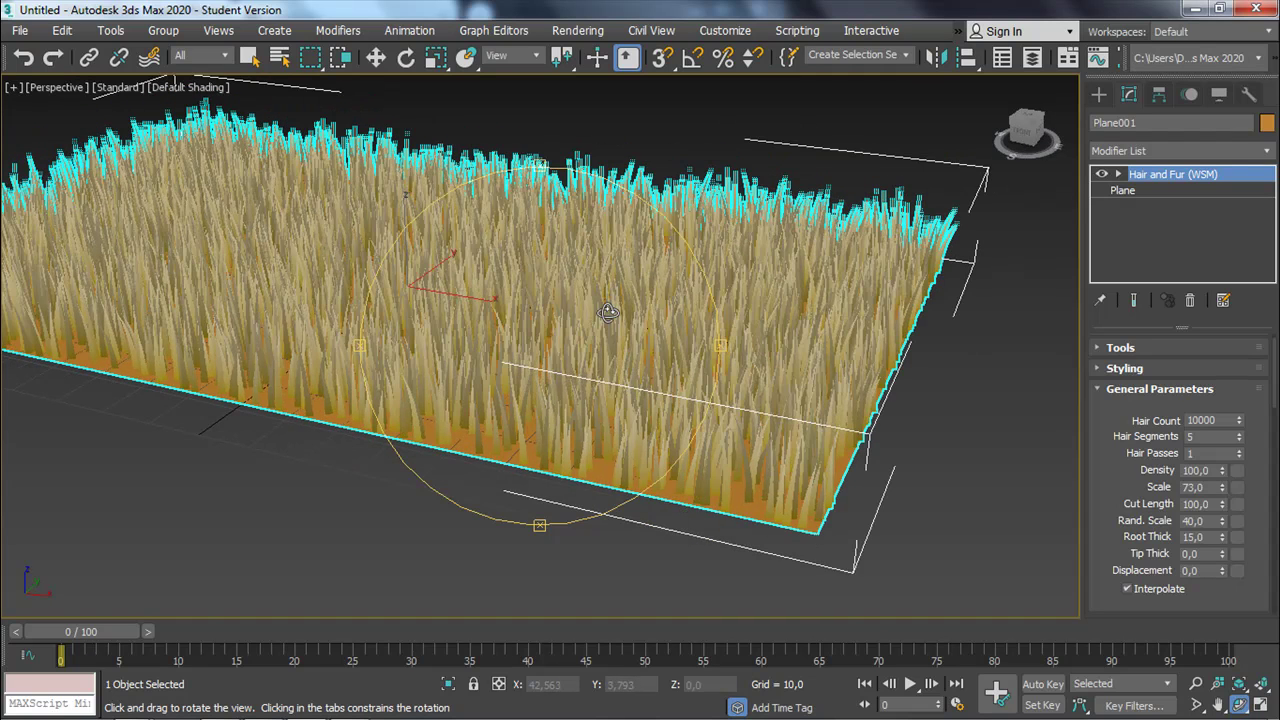
drag(688, 334, 686, 334)
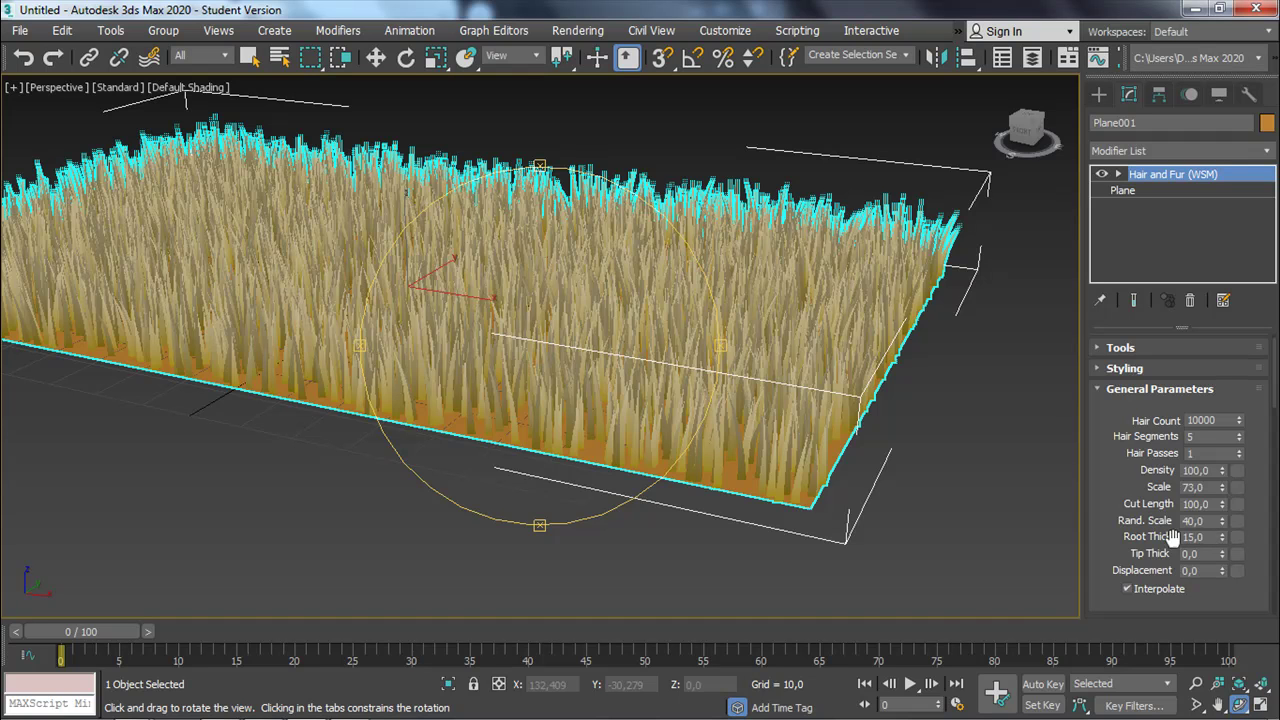
Set the hair's Root Thick to 11.4 and its Tip Thick to about 4.32.
scroll(785, 466, up, 4)
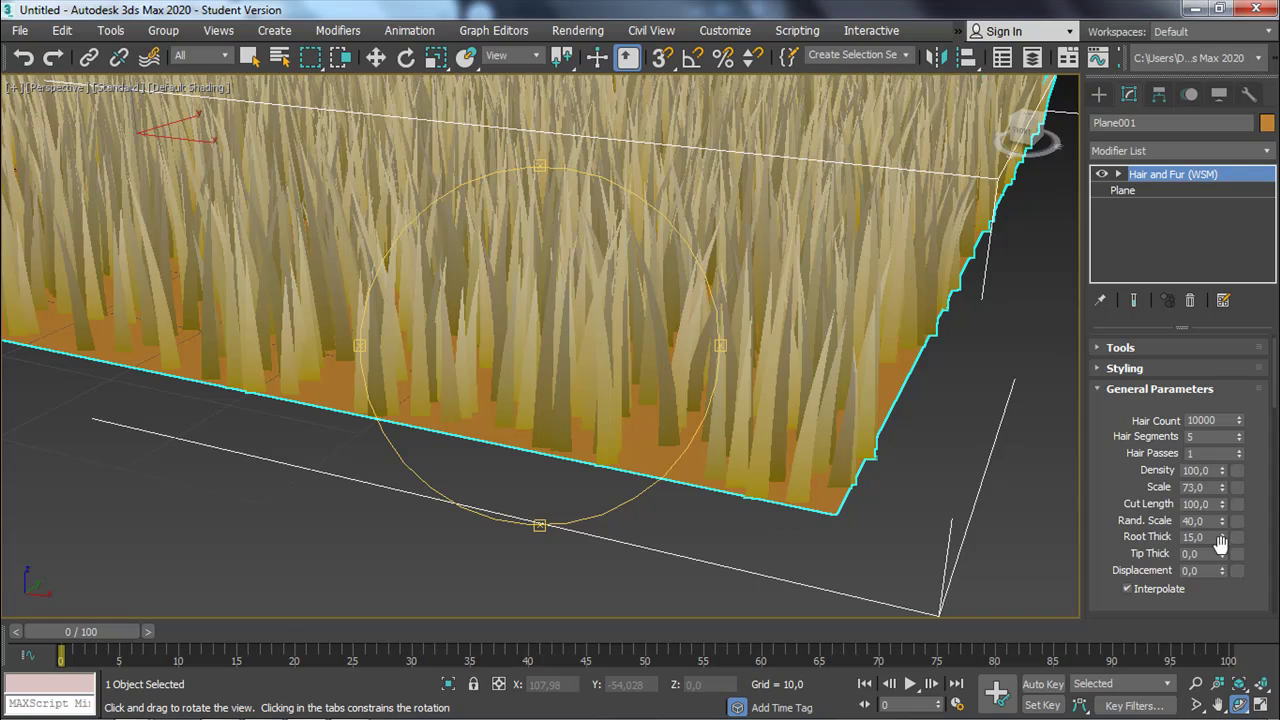
mouse_move(1222, 537)
mouse_down()
mouse_move(1219, 478)
mouse_move(1213, 558)
mouse_up()
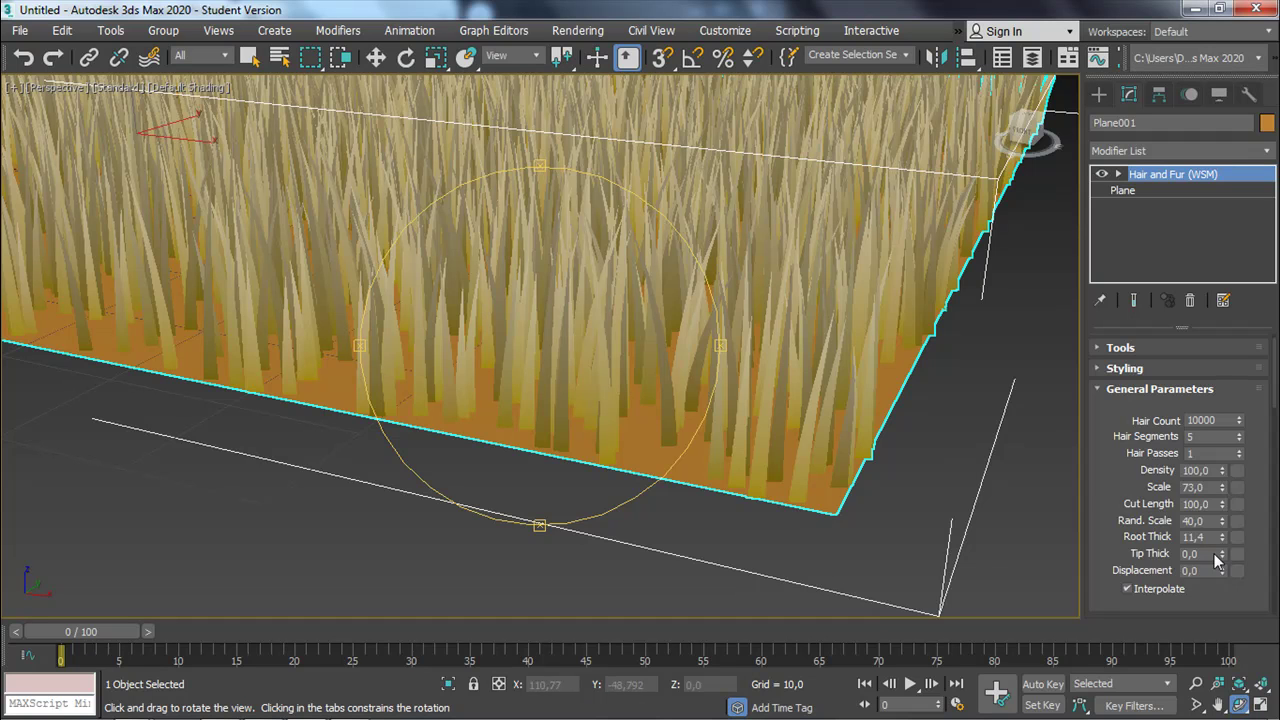
drag(1222, 557, 1186, 348)
drag(1161, 264, 1140, 151)
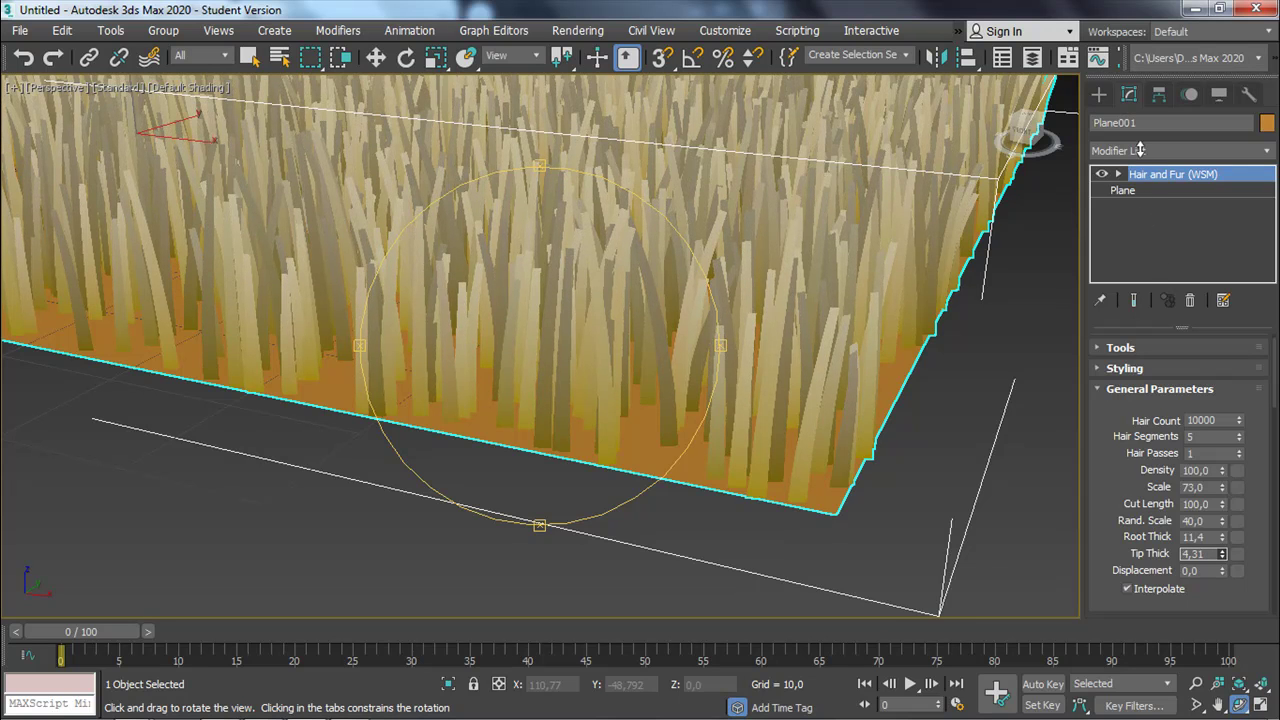
Raise the hair's Rand. Scale to 70 to vary the strand heights more.
drag(457, 210, 551, 296)
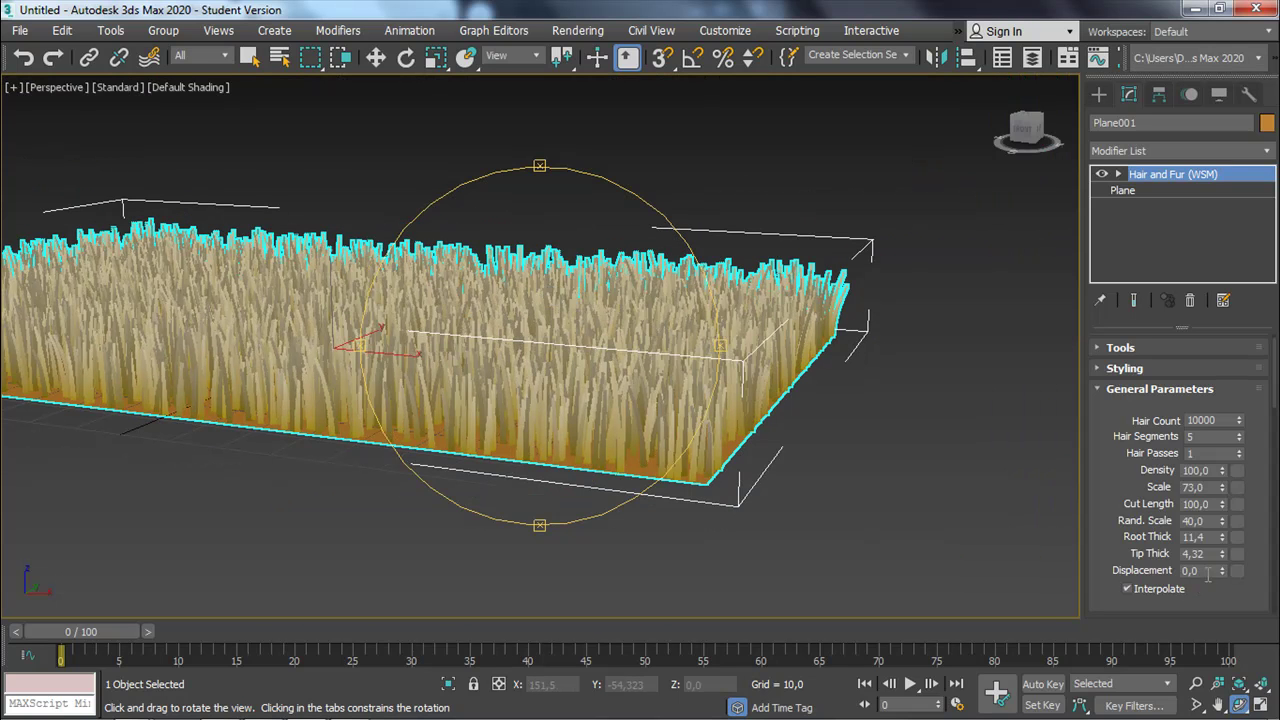
drag(696, 433, 586, 409)
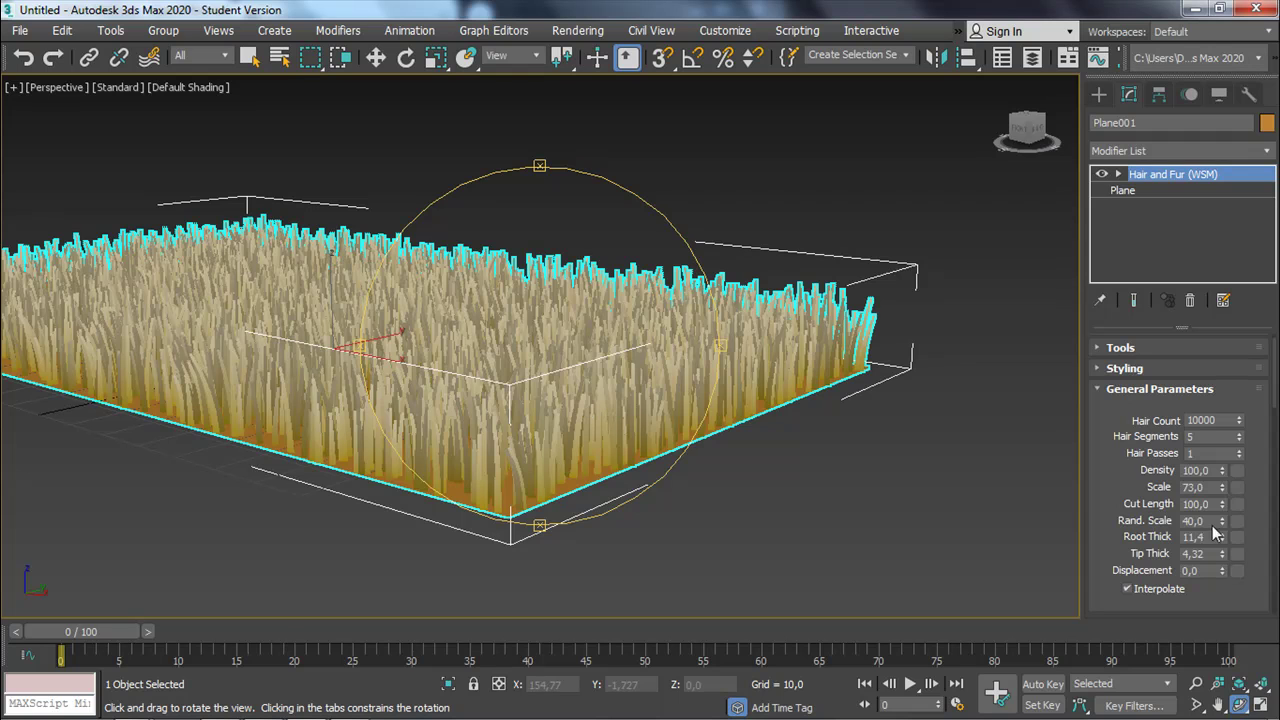
drag(1221, 522, 1219, 450)
drag(562, 412, 489, 436)
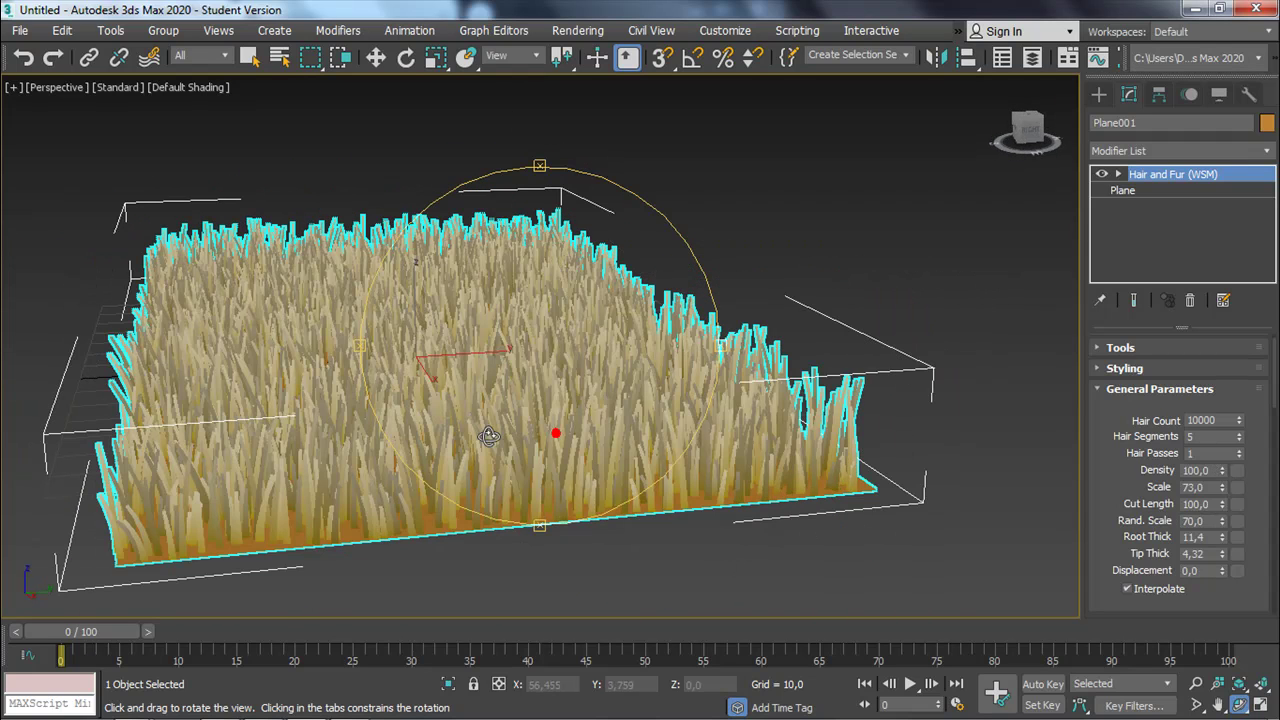
Set the hair's Root Color in the Material Parameters to a dark green with a hue of about 82.
drag(1128, 527, 1117, 364)
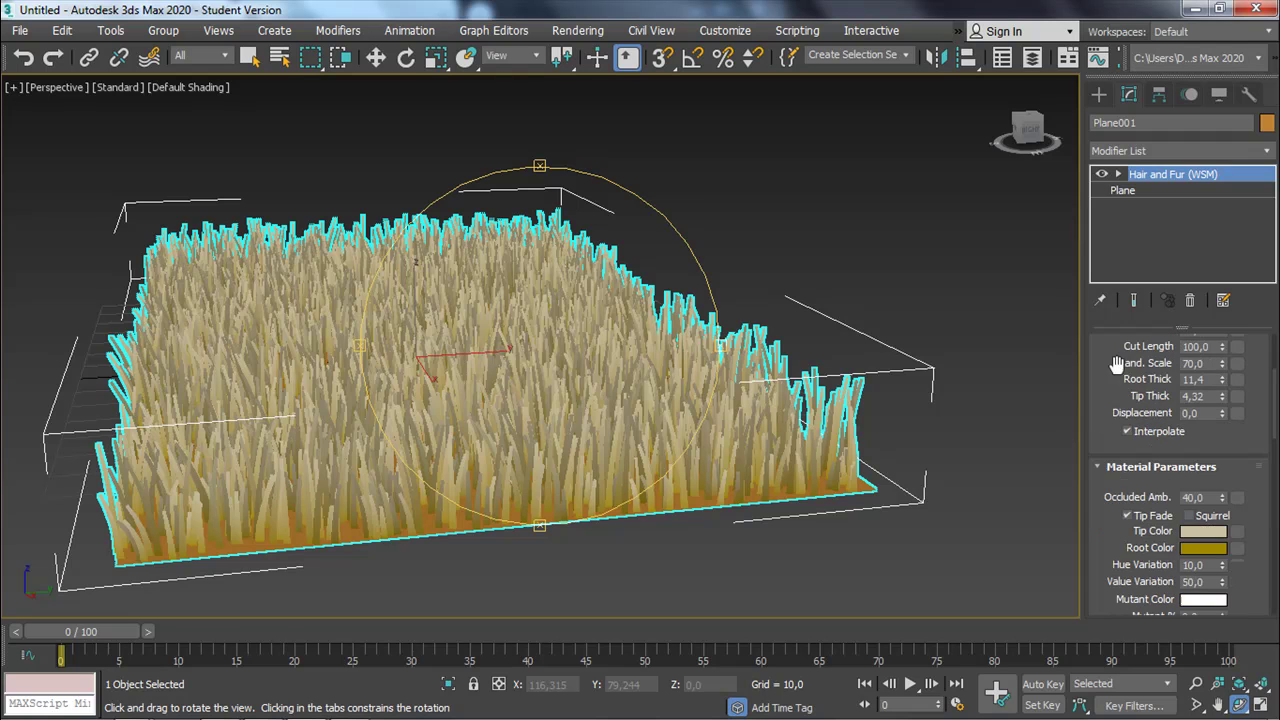
drag(1128, 486, 1186, 408)
drag(1095, 471, 1117, 438)
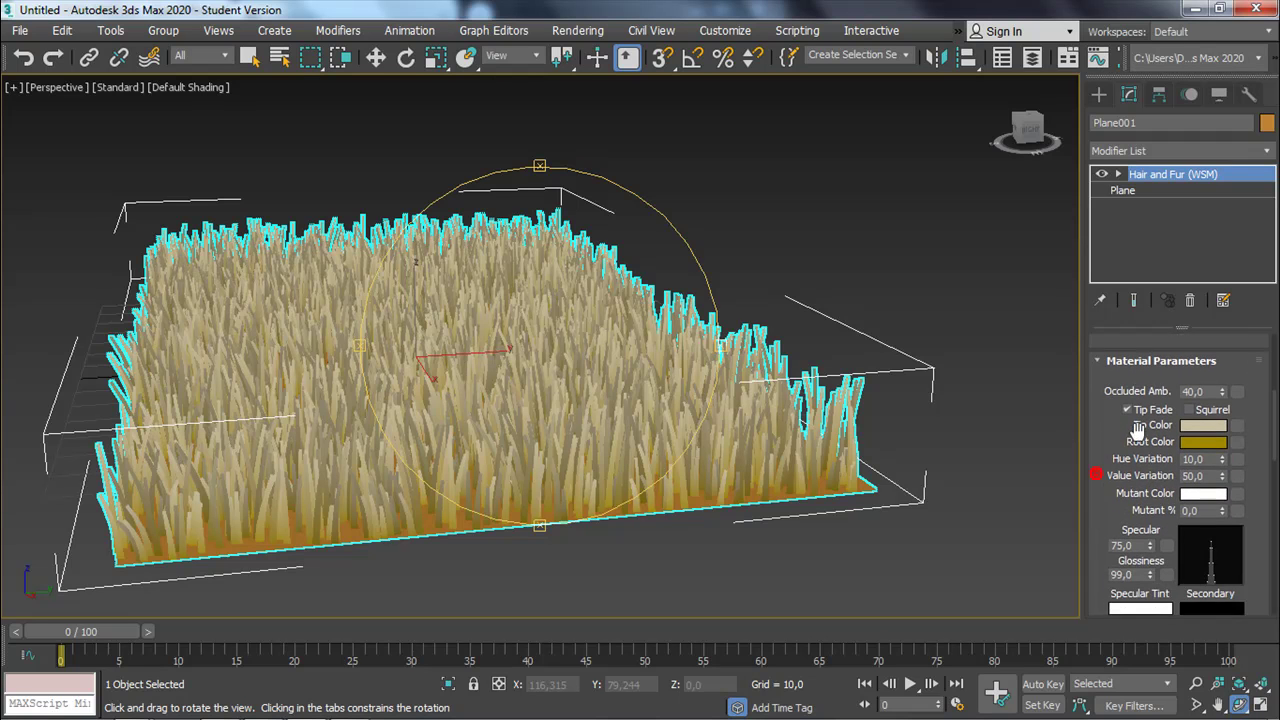
scroll(611, 451, up, 5)
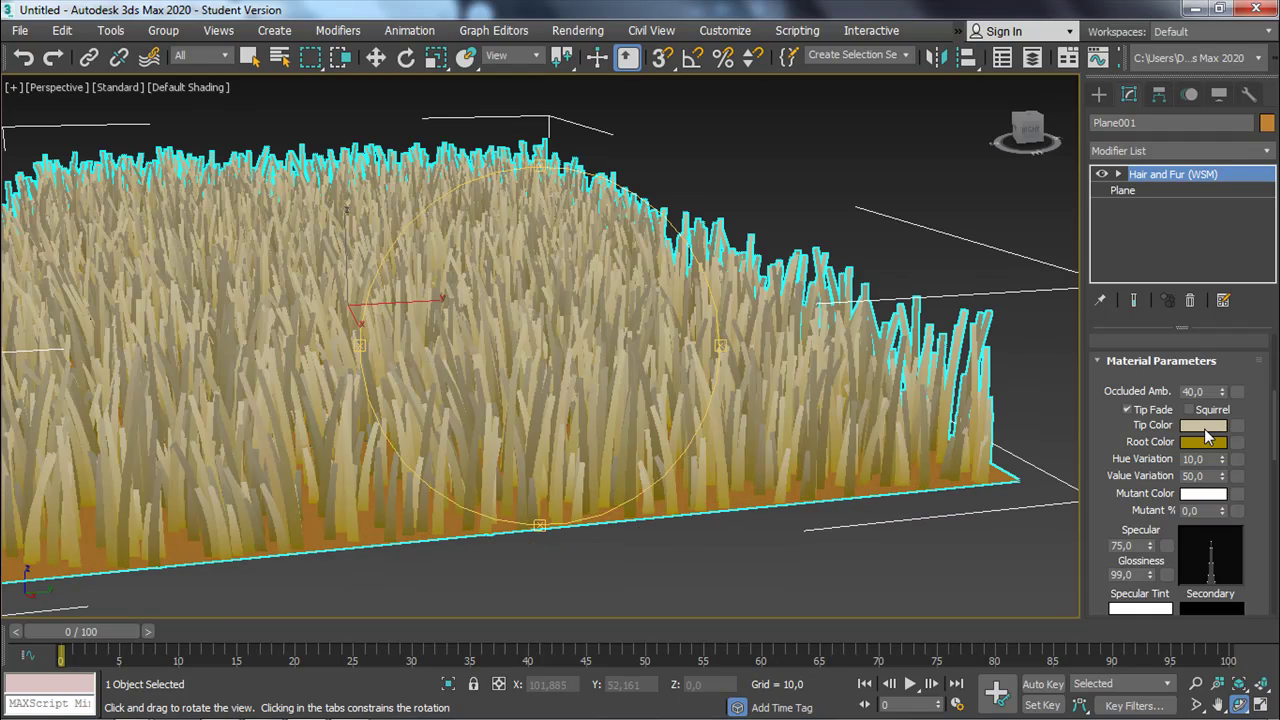
click(1203, 428)
click(748, 288)
click(1203, 442)
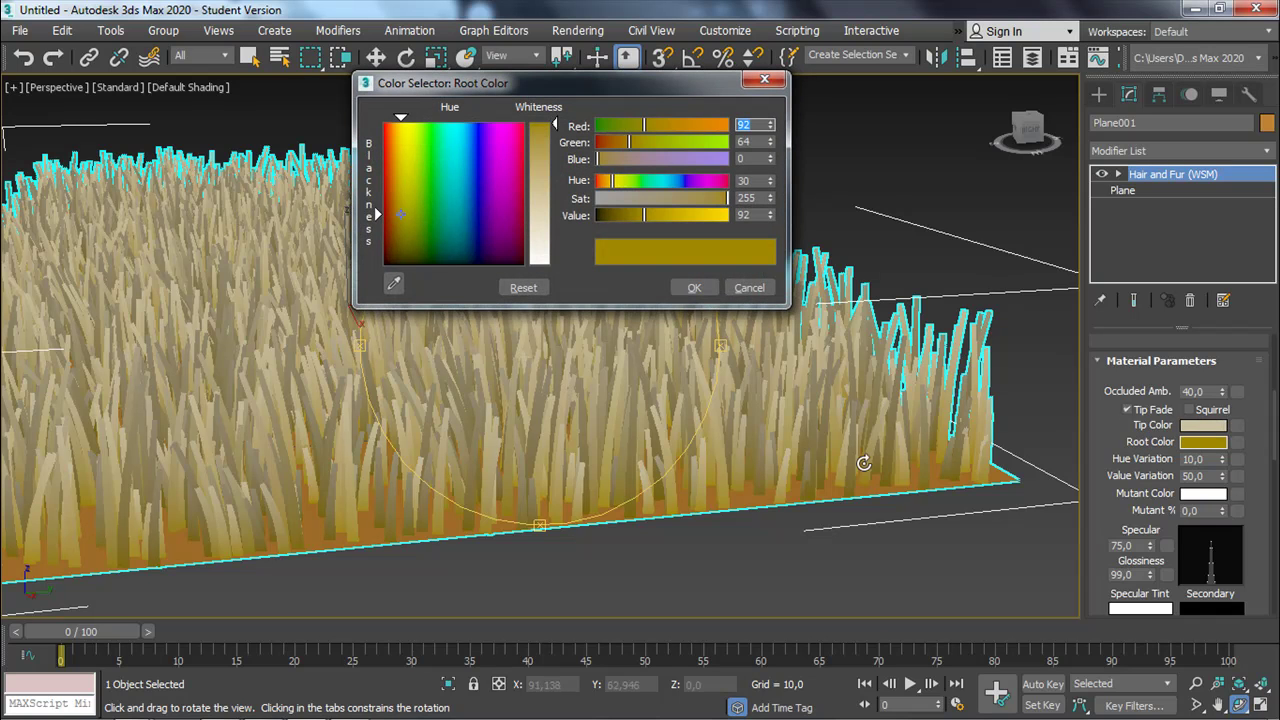
click(423, 232)
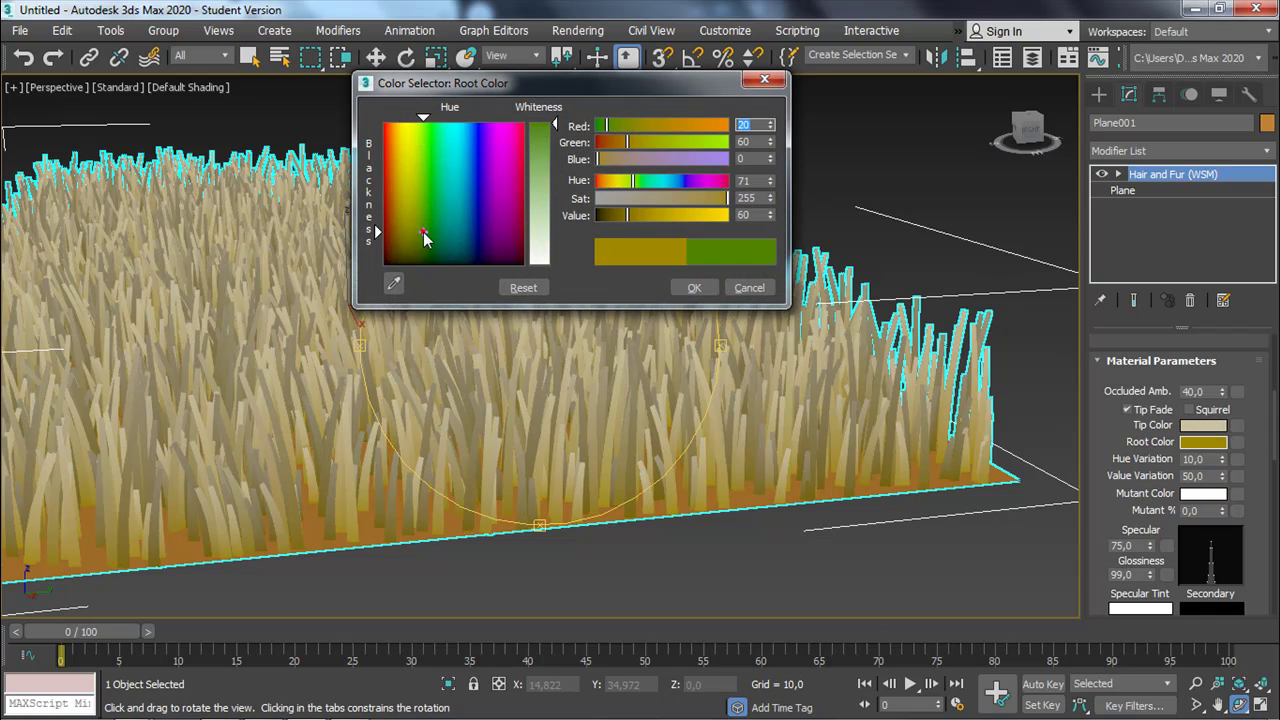
click(550, 124)
click(378, 230)
drag(424, 124, 430, 121)
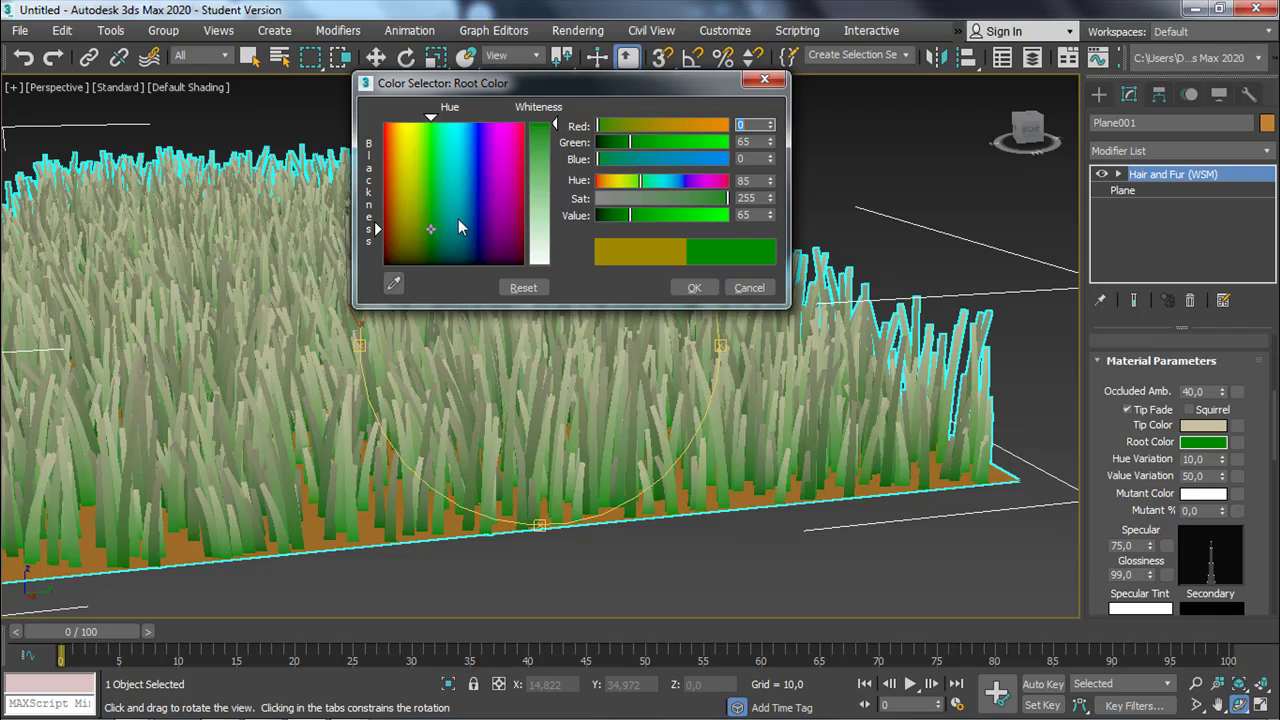
click(428, 229)
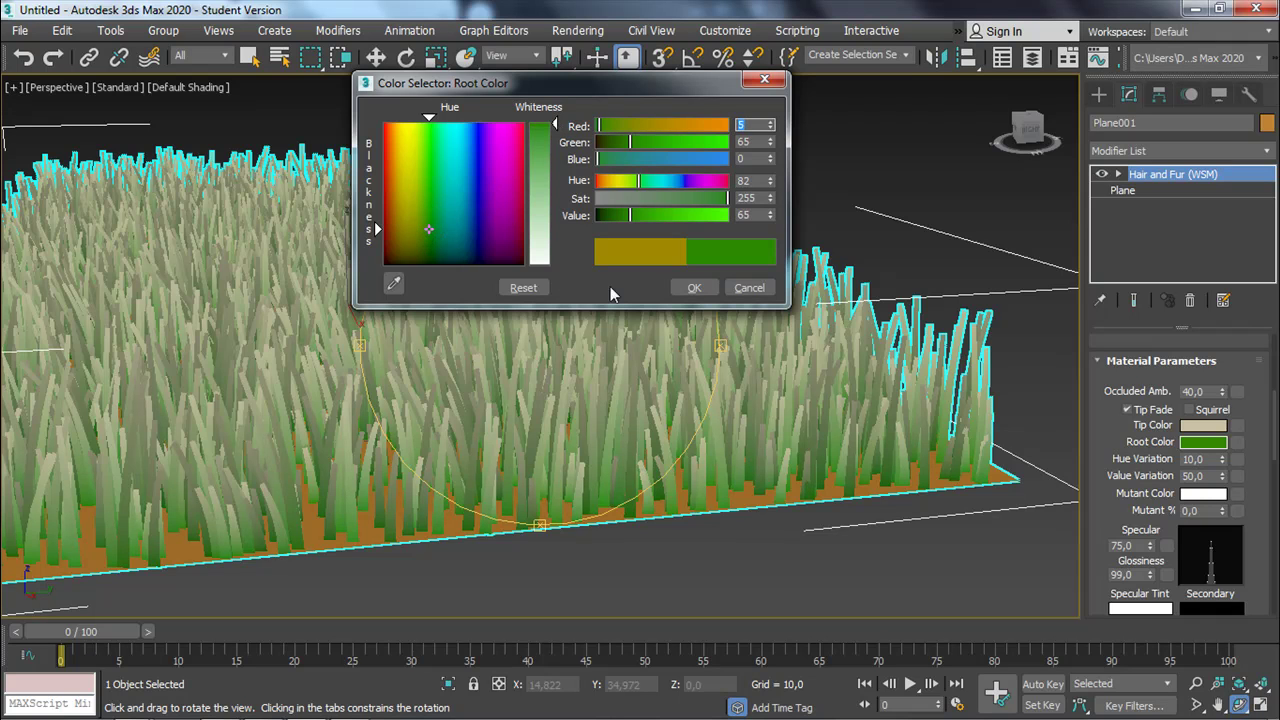
drag(378, 230, 378, 241)
click(690, 287)
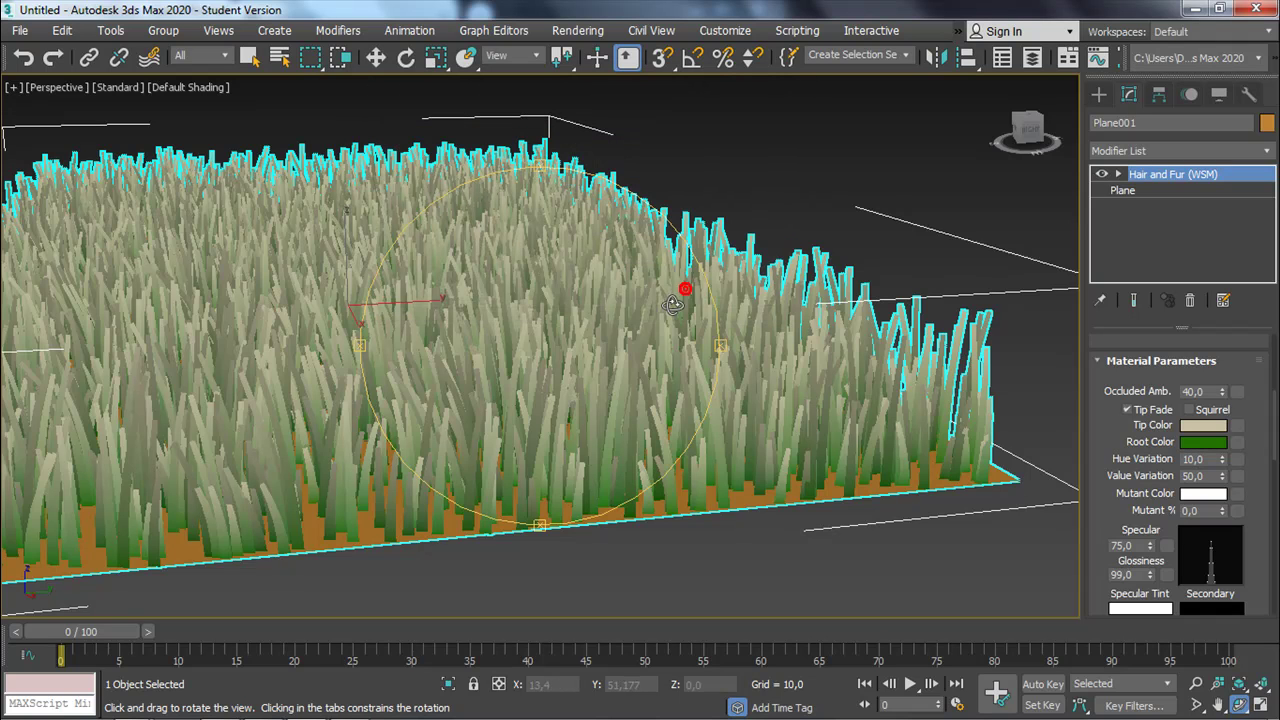
Copy the hair's Root Color onto its Tip Color, then brighten the Tip Color to a vivid green with hue 82.
drag(1215, 440, 1205, 426)
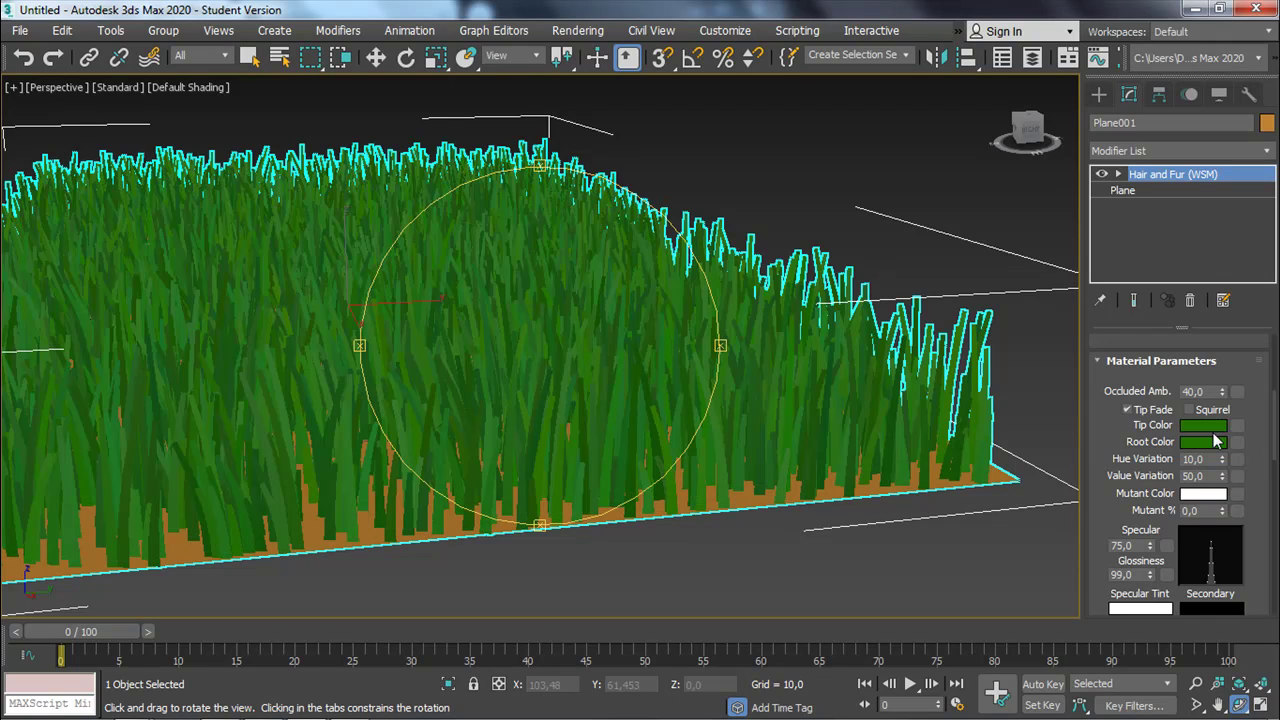
click(1202, 428)
click(550, 130)
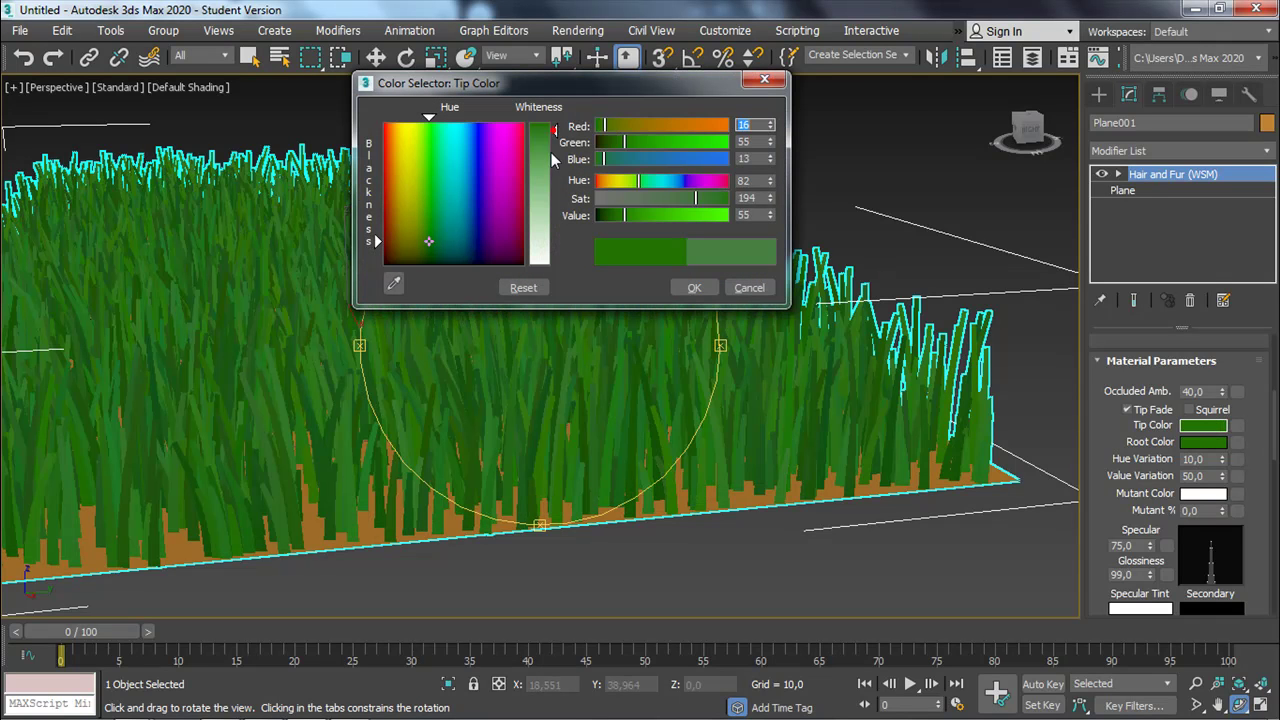
drag(550, 130, 520, 155)
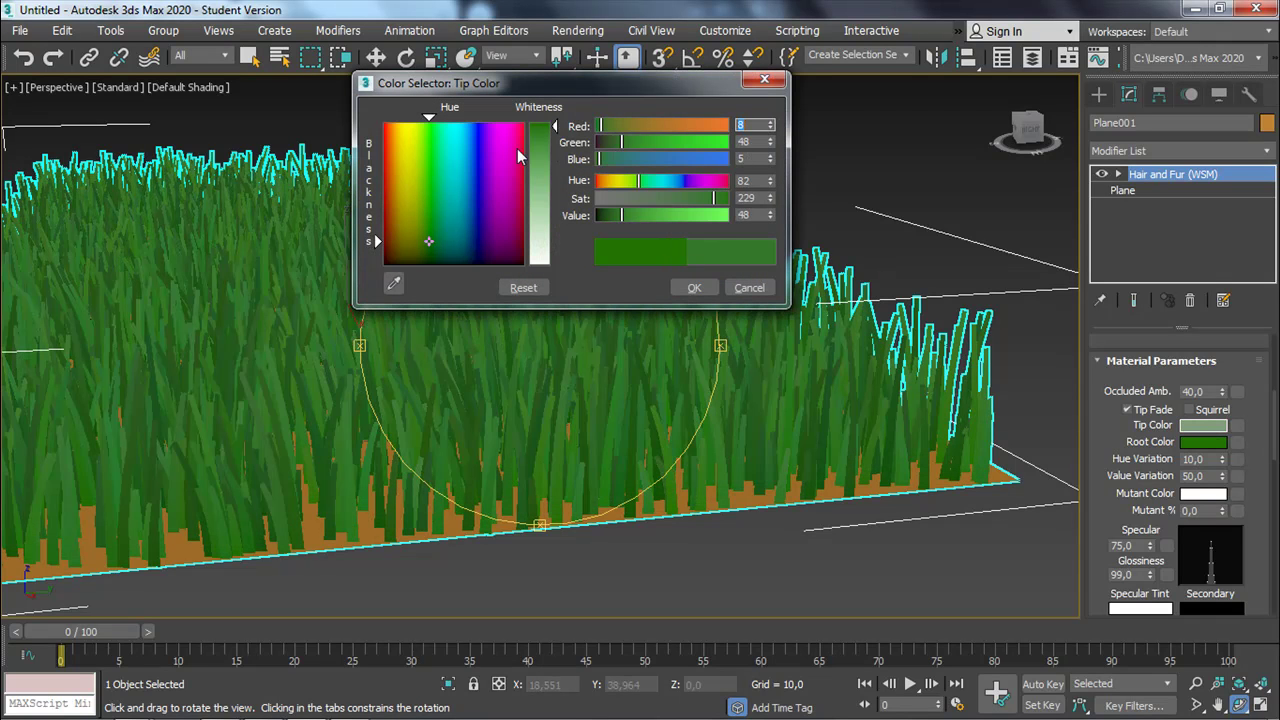
drag(377, 240, 377, 157)
drag(551, 125, 551, 119)
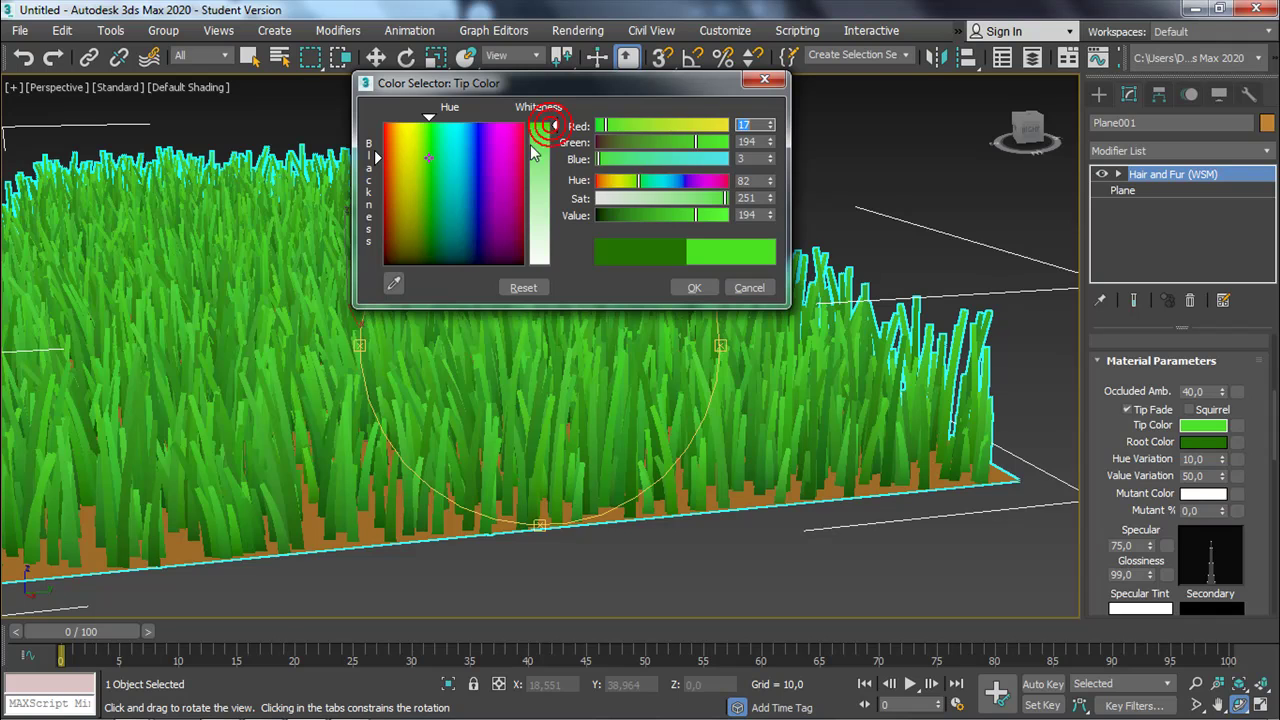
click(690, 288)
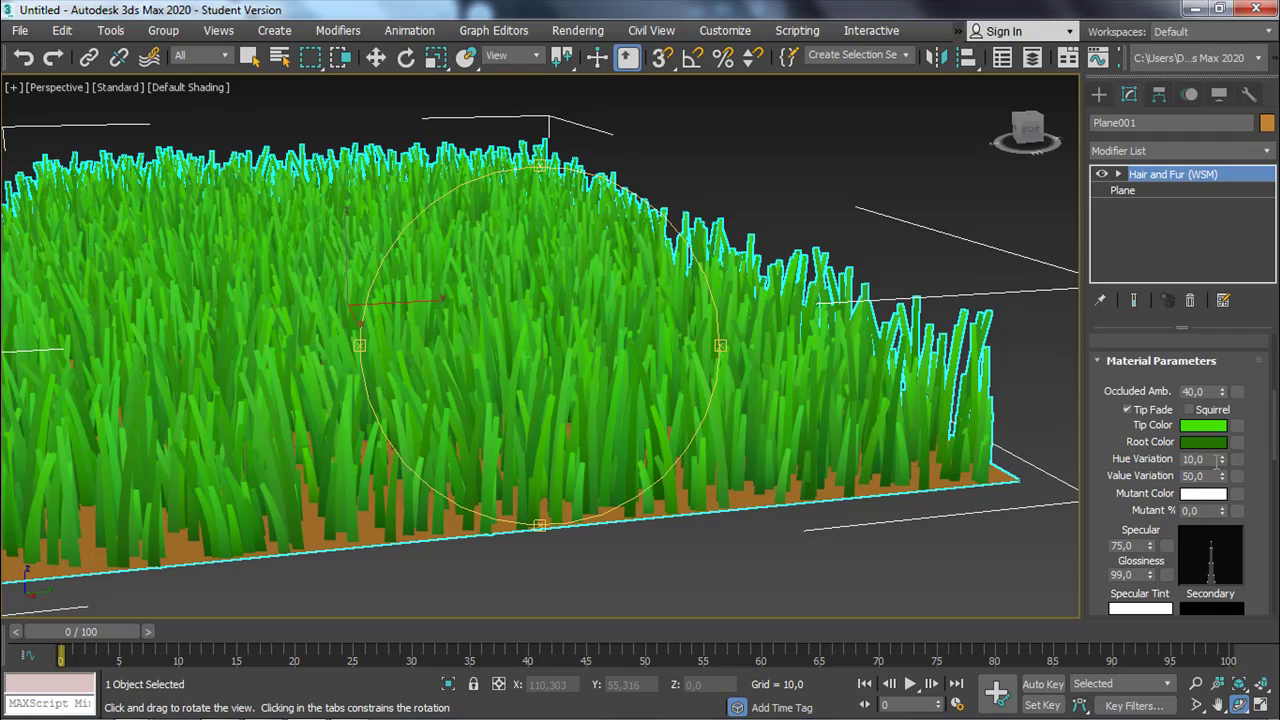
Set the hair's Hue Variation to about 27.3 and its Value Variation to 69.
drag(1222, 460, 1219, 415)
drag(1225, 470, 839, 436)
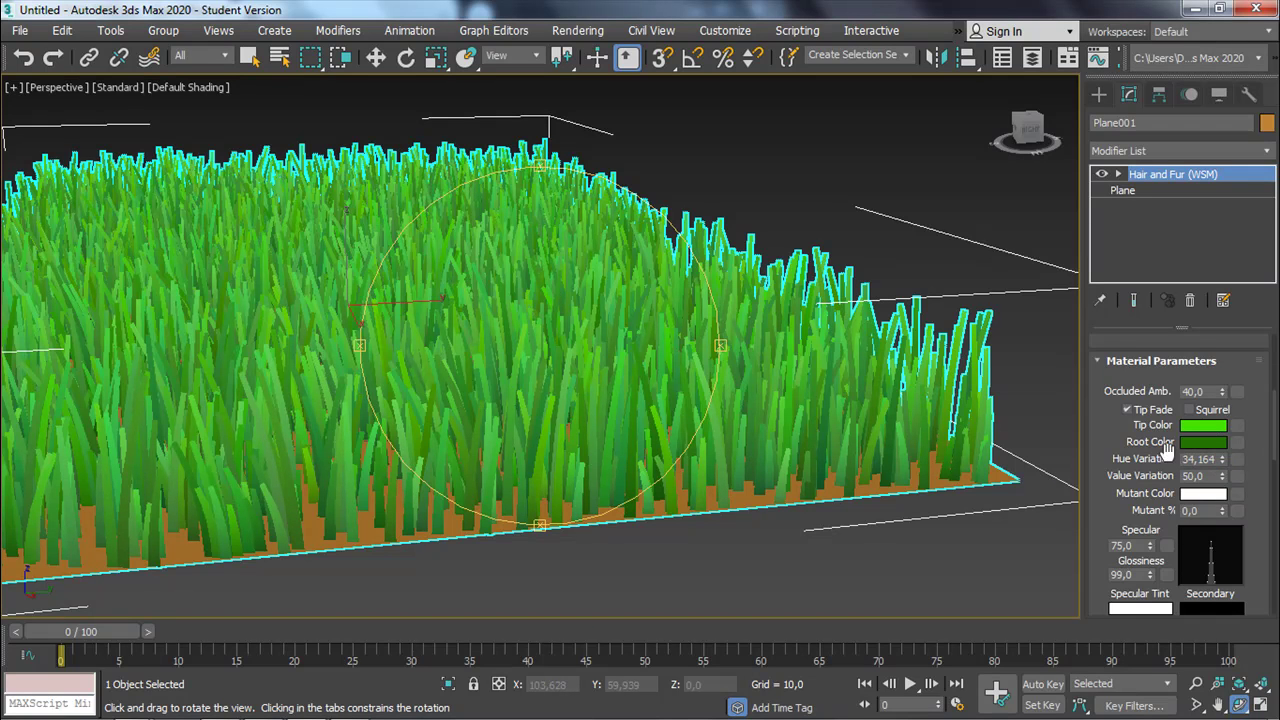
drag(1222, 481, 1221, 450)
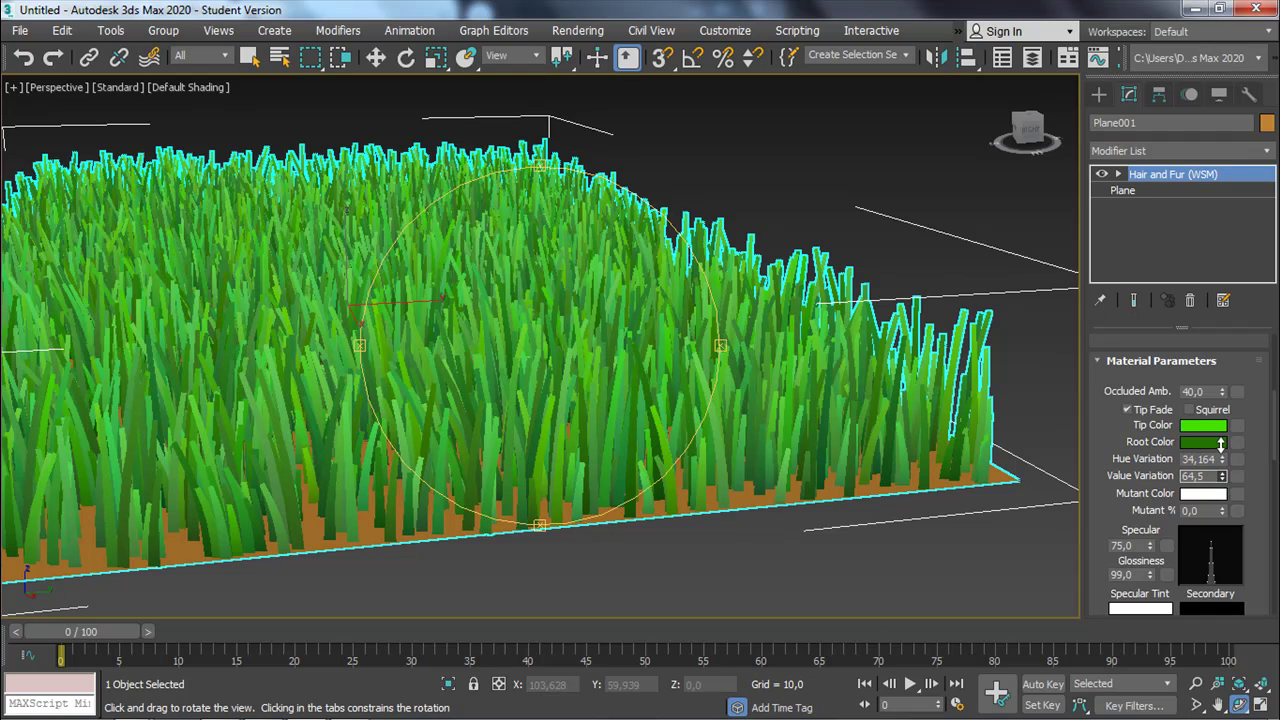
drag(1224, 459, 1222, 465)
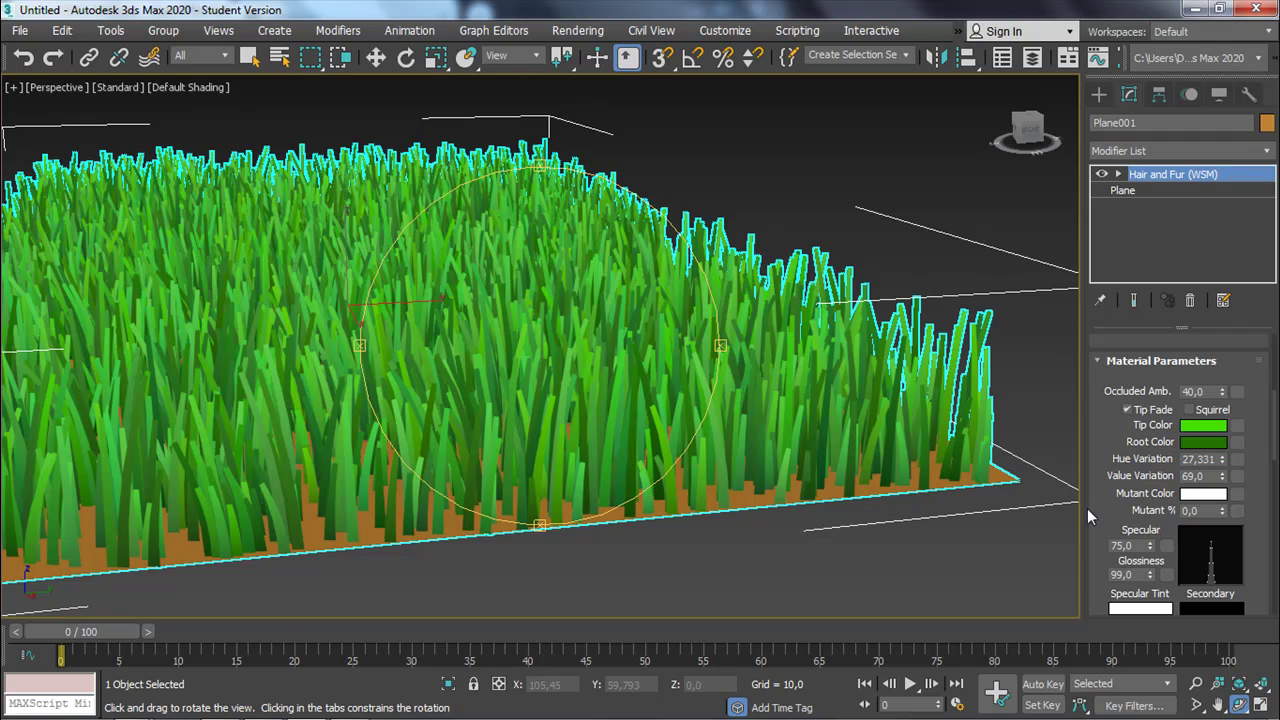
Bend the grass blades more by raising the hair's Frizz Tip to 360 in the Frizz Parameters.
scroll(1108, 520, down, 3)
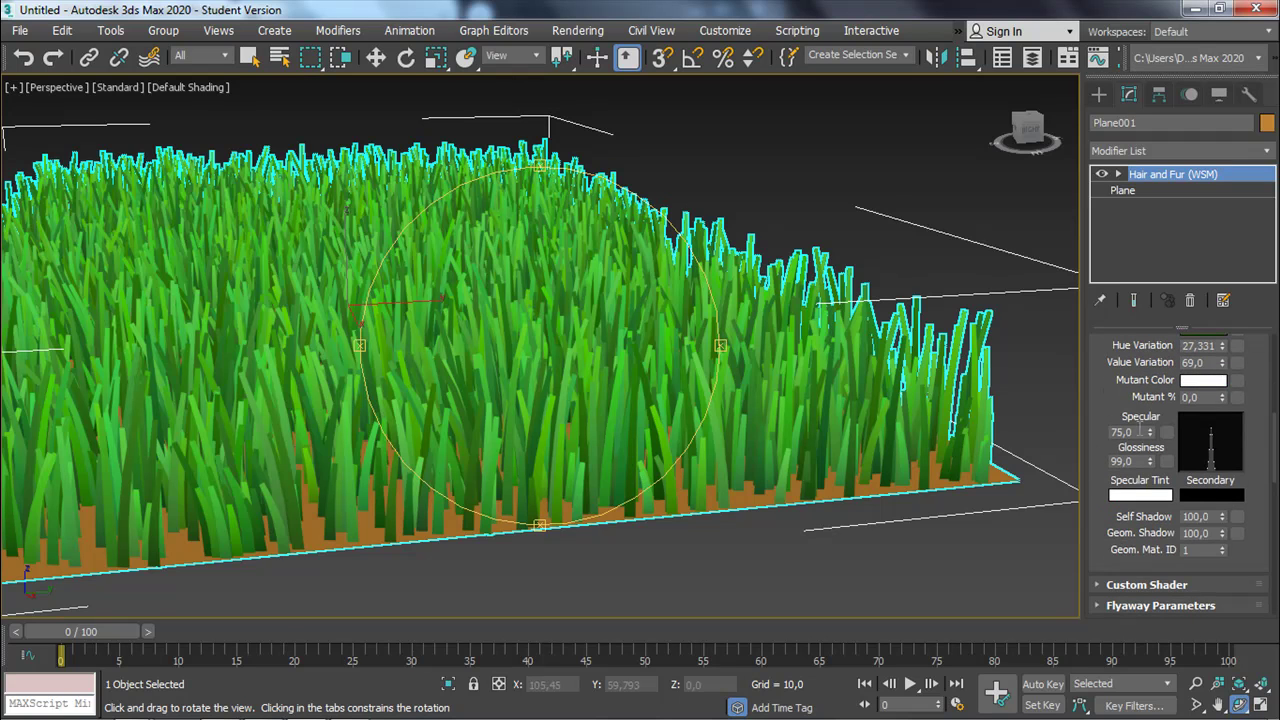
drag(1095, 498, 1093, 356)
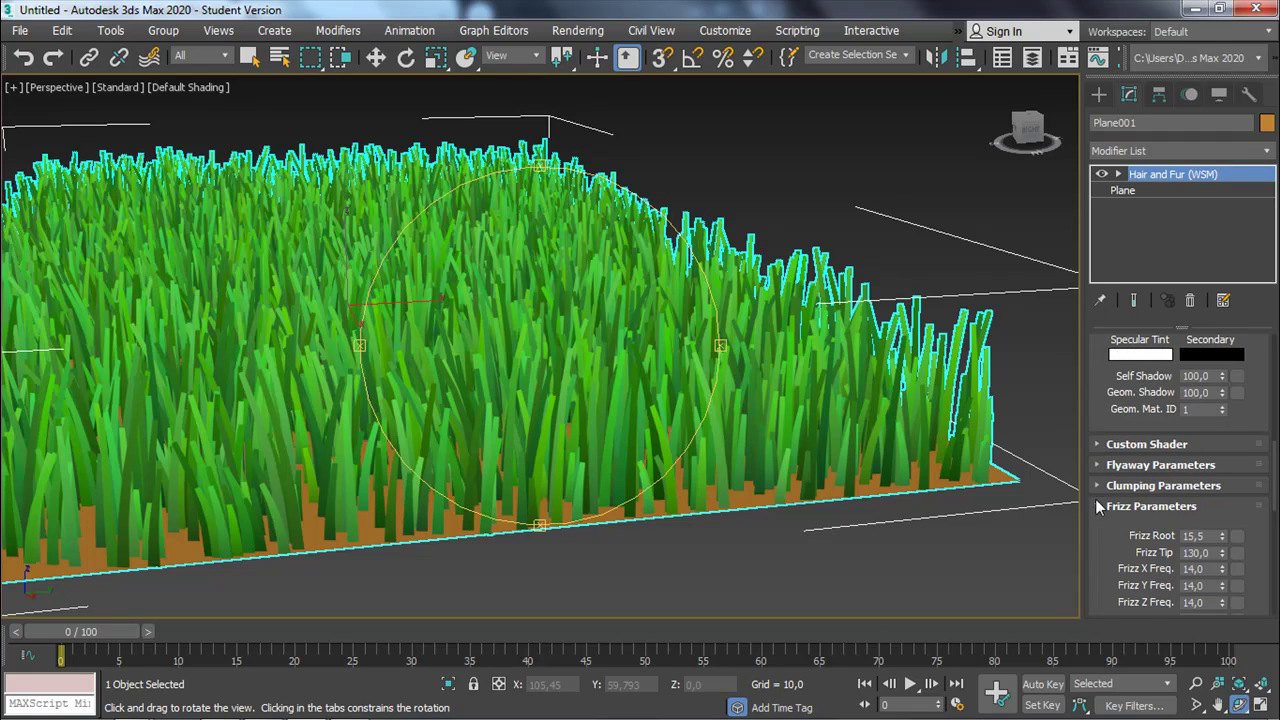
drag(1094, 525, 1114, 482)
drag(556, 390, 713, 327)
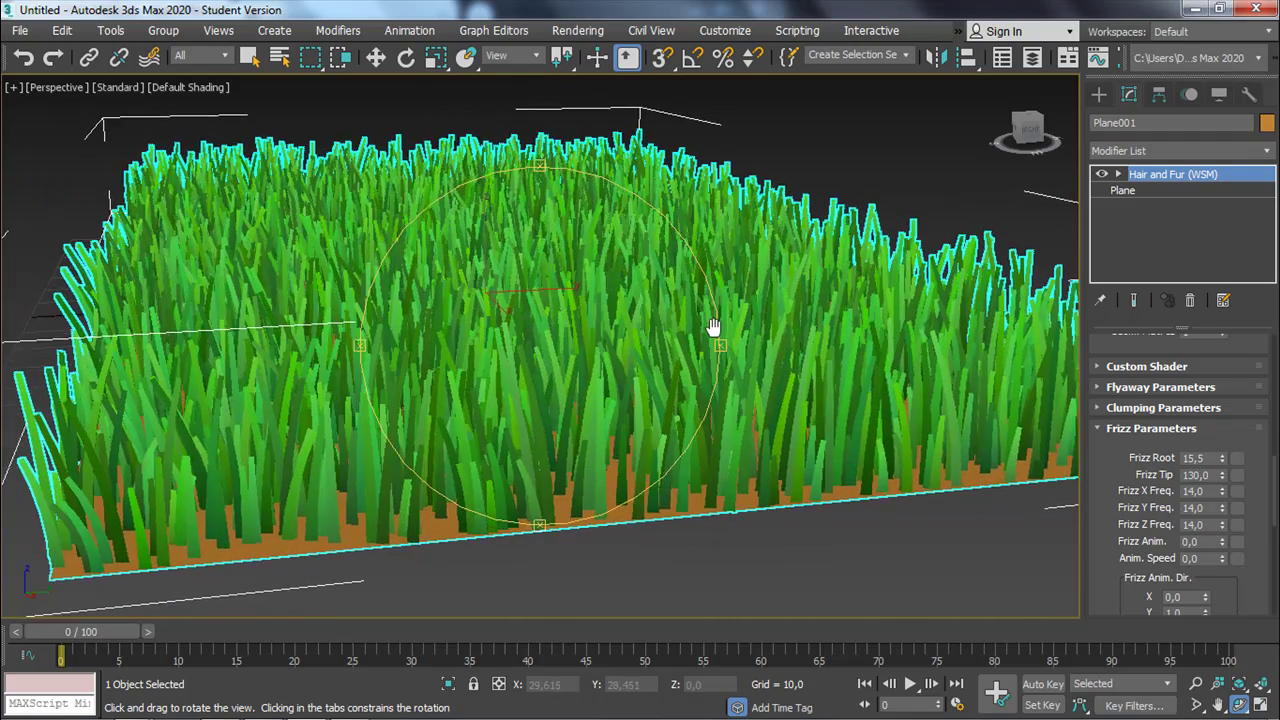
scroll(700, 335, down, 5)
mouse_move(600, 360)
mouse_down()
mouse_move(509, 381)
mouse_move(463, 410)
mouse_move(440, 300)
mouse_move(470, 290)
mouse_move(636, 376)
mouse_move(623, 351)
mouse_move(589, 360)
mouse_move(623, 334)
mouse_up()
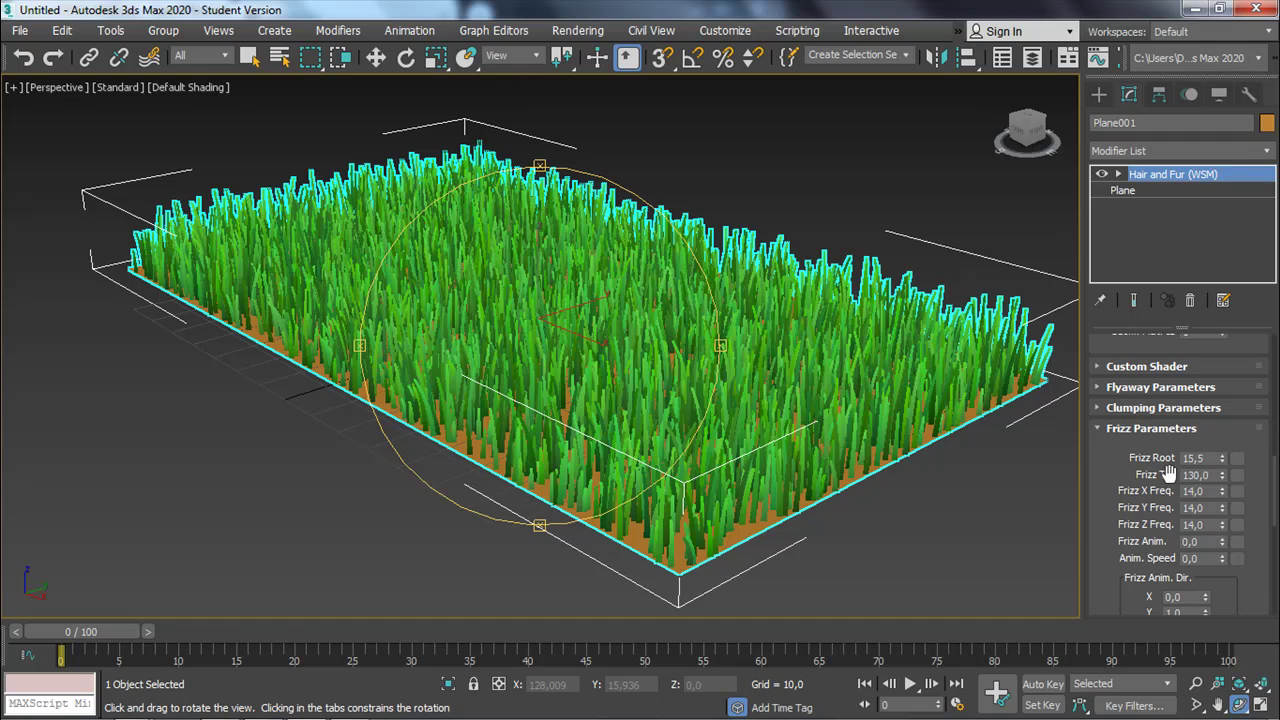
drag(1216, 446, 1129, 377)
mouse_move(586, 371)
mouse_down()
mouse_move(569, 334)
mouse_move(584, 363)
mouse_up()
drag(1223, 476, 1217, 418)
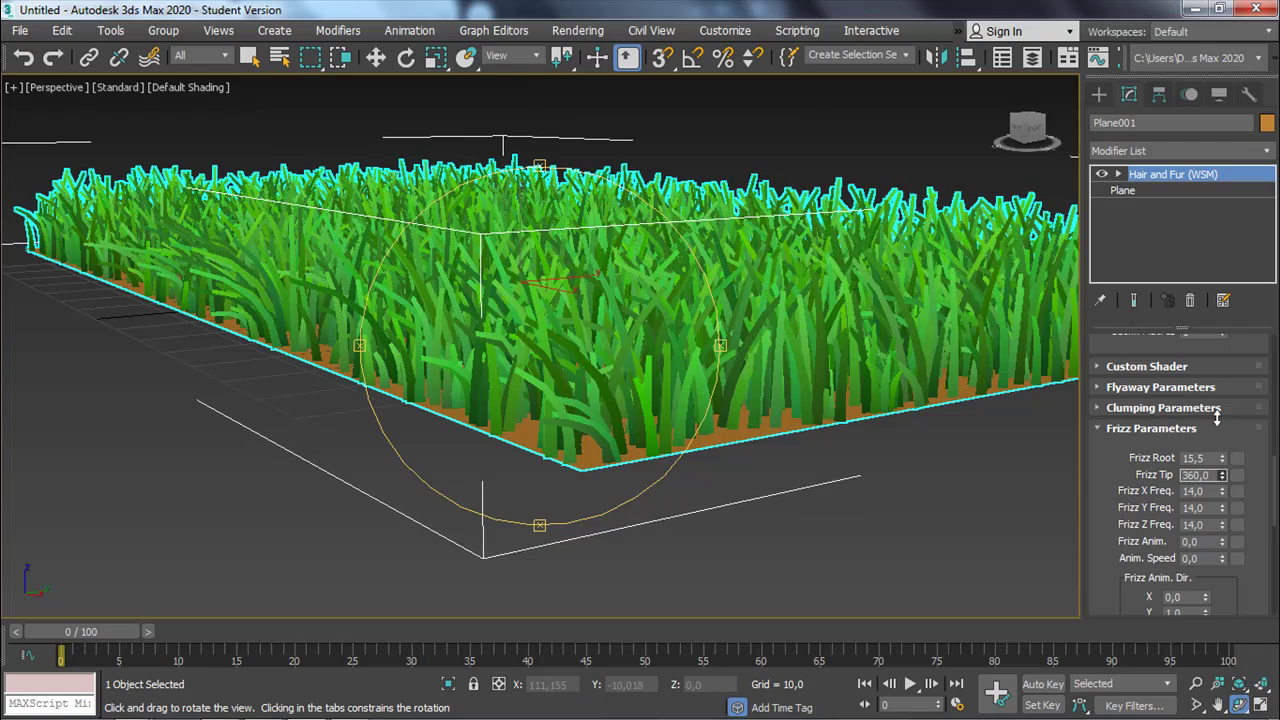
Render the perspective view with the whole grass patch in frame, then close the rendered image.
drag(643, 400, 600, 432)
scroll(600, 432, down, 5)
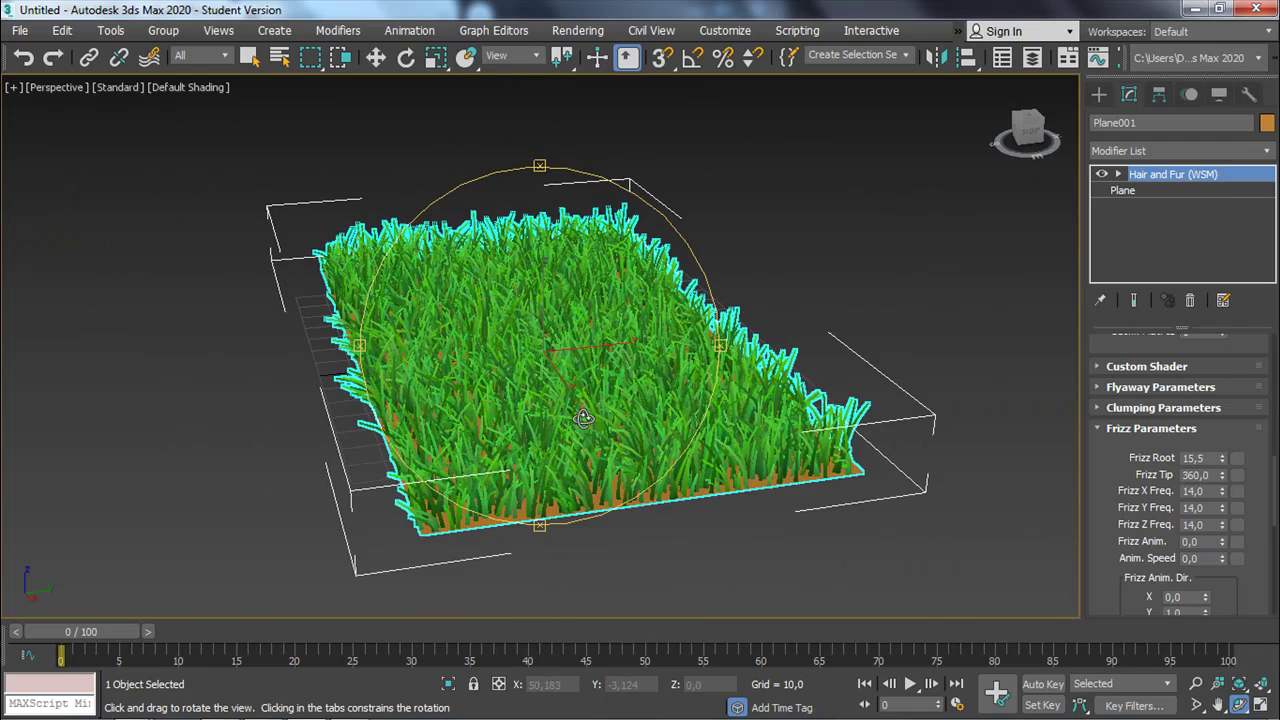
middle_drag(572, 424, 548, 434)
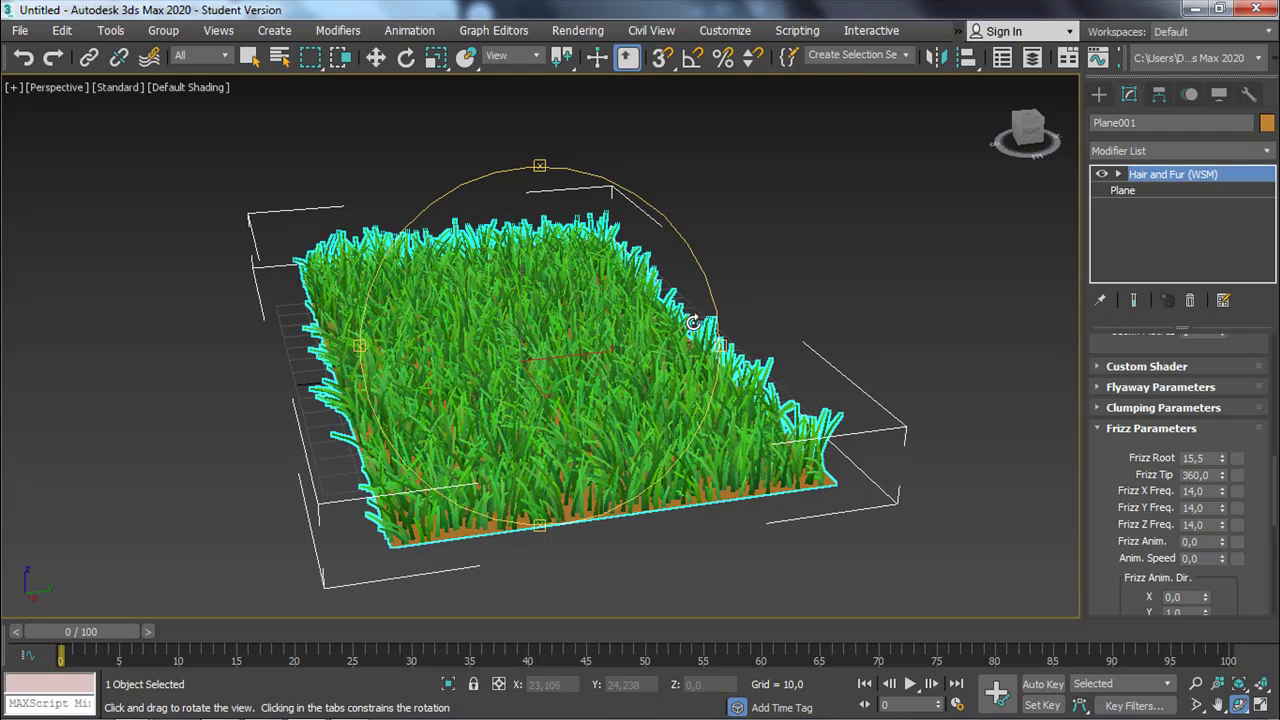
click(577, 31)
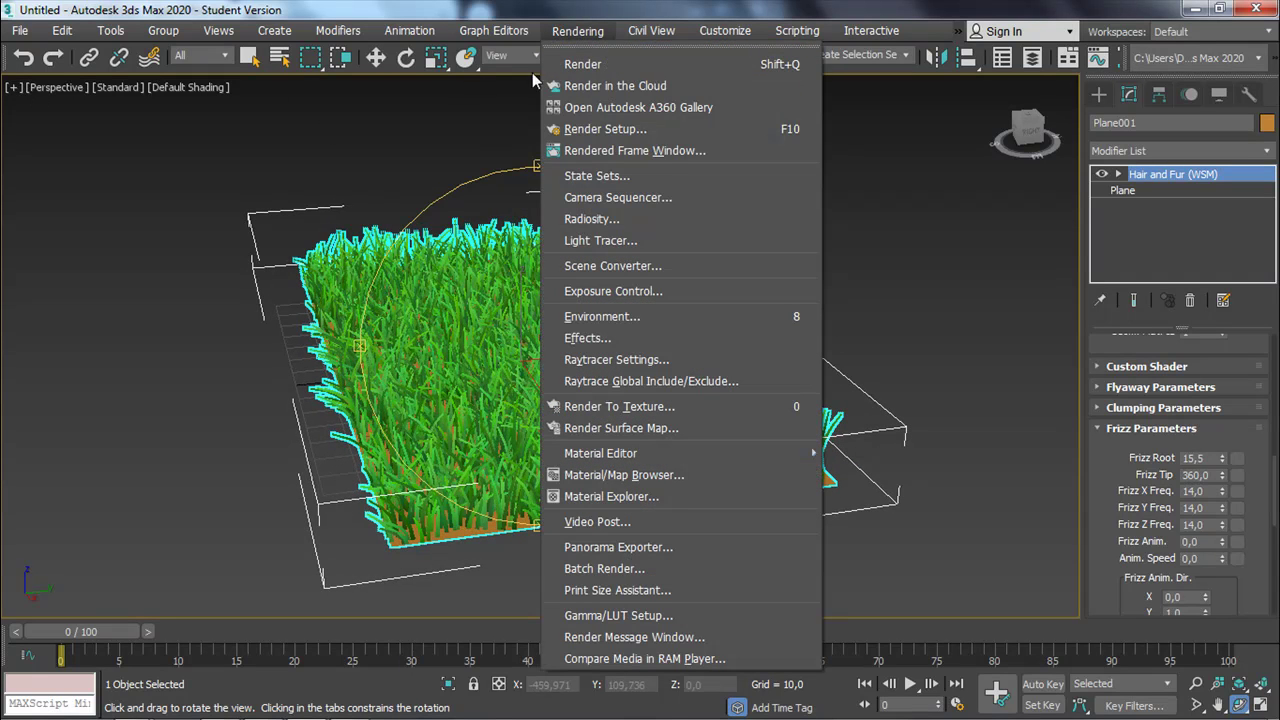
click(581, 66)
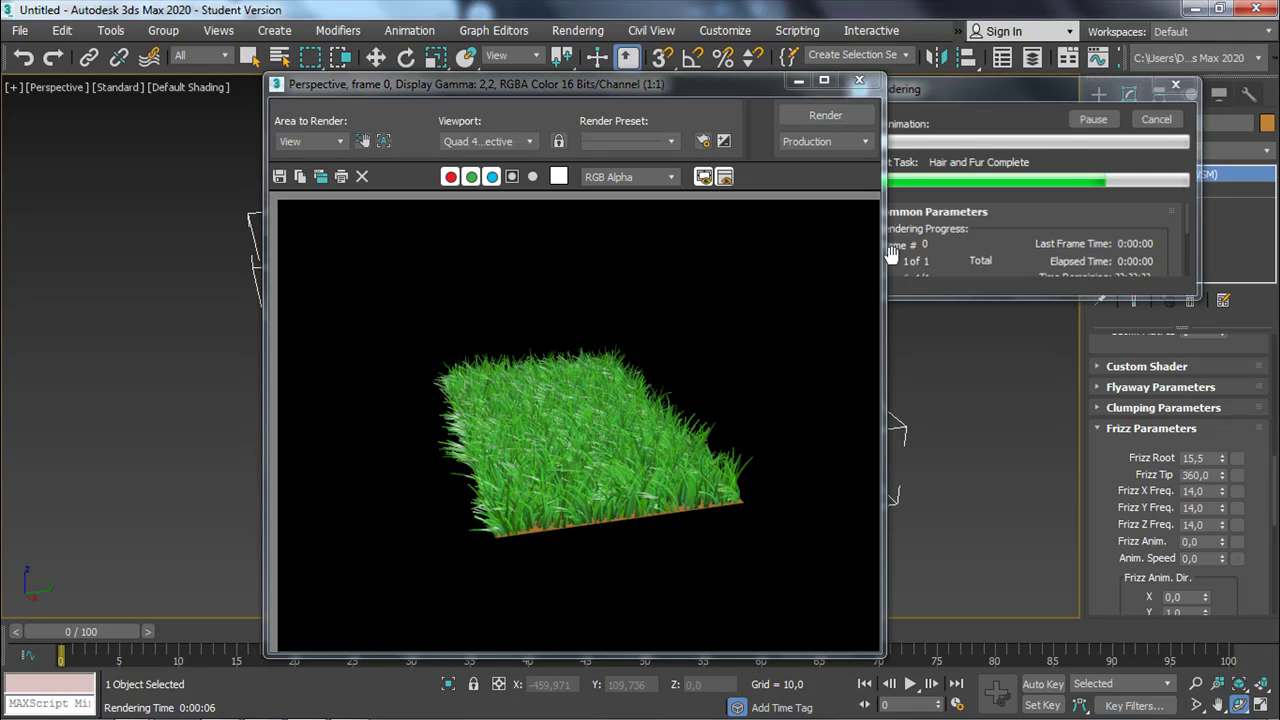
click(859, 80)
Render a closer perspective view of the grass and close the rendered image.
scroll(694, 254, down, 3)
key(z)
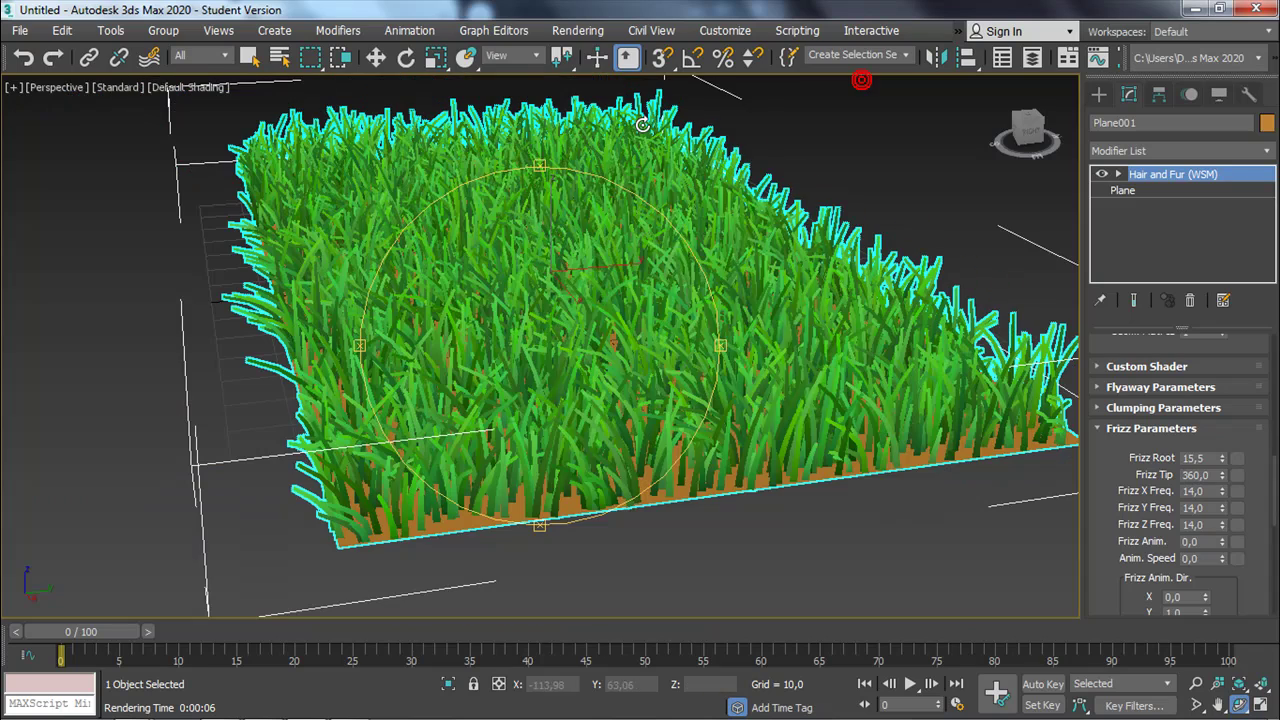
click(578, 30)
click(582, 65)
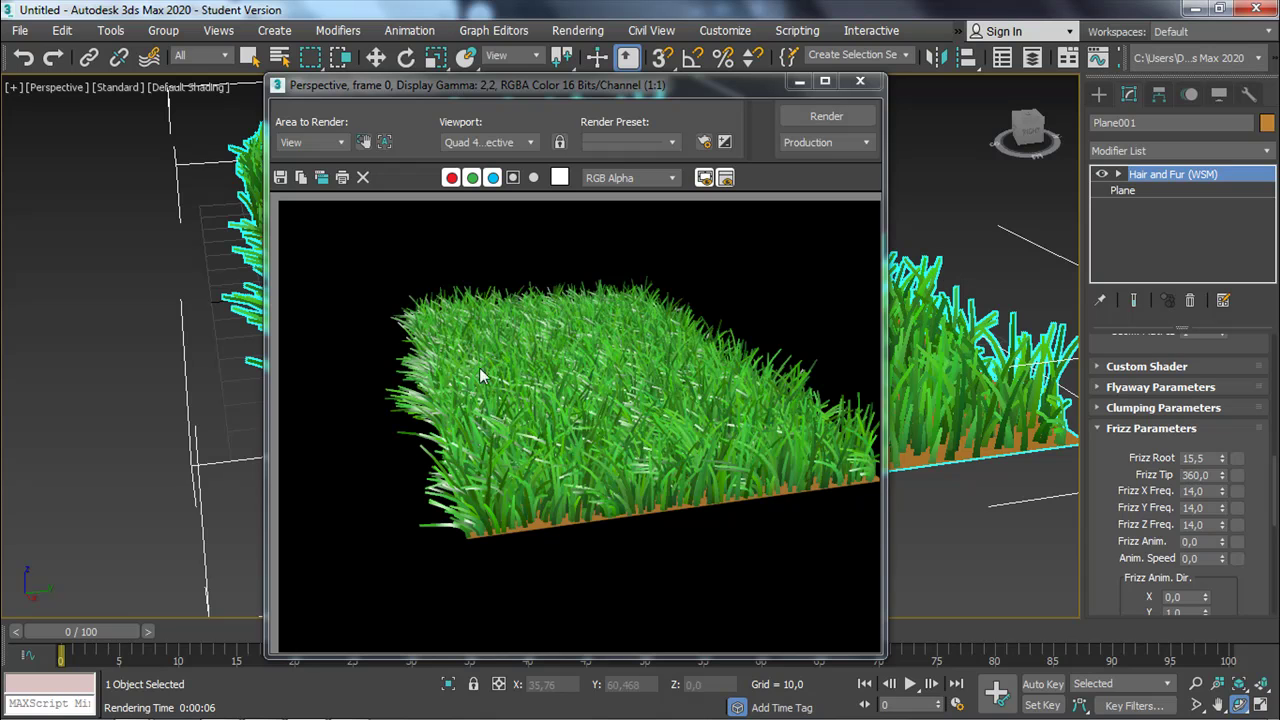
click(856, 83)
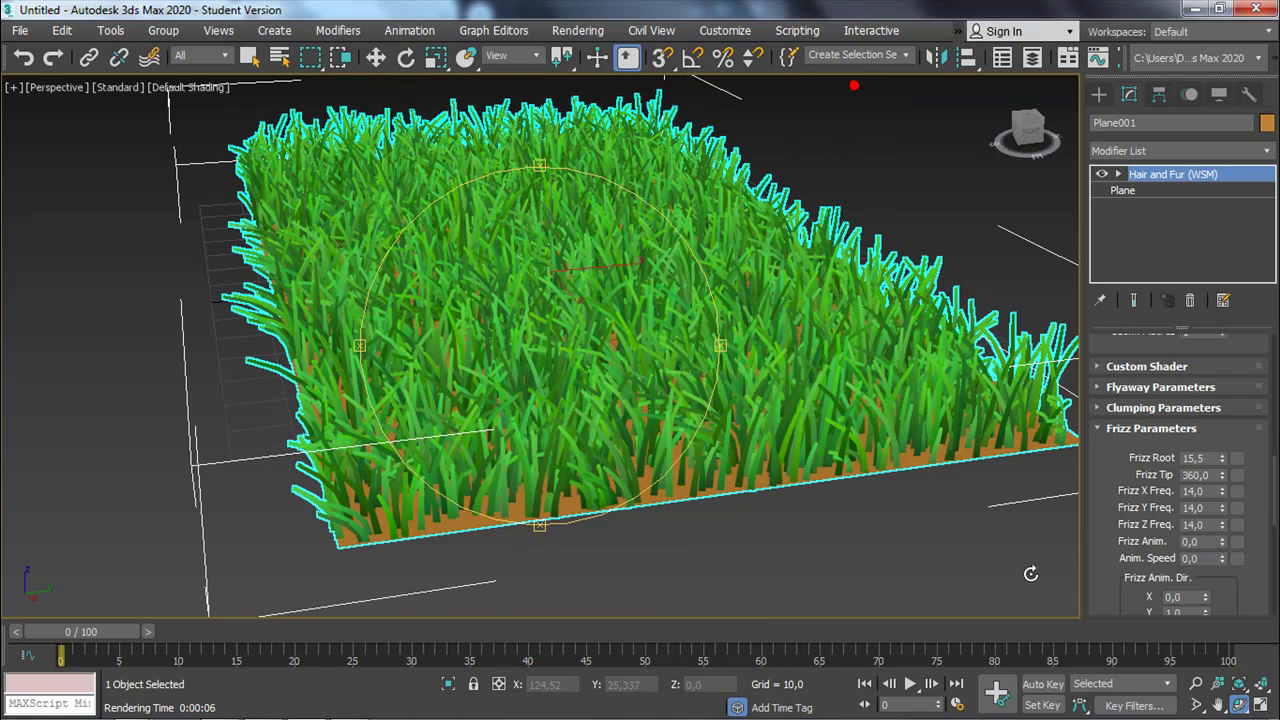
Show all four viewports and place a Standard Omni light above the middle of the grass in the Front view.
click(1261, 705)
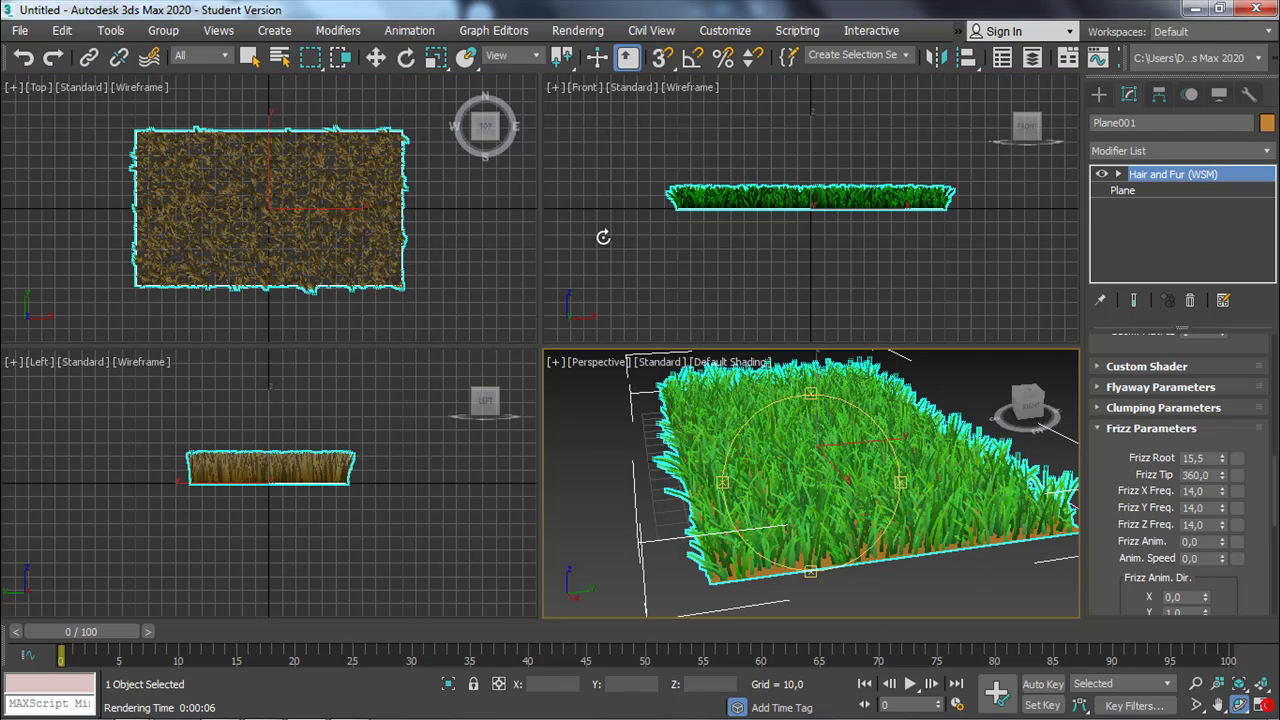
click(1100, 96)
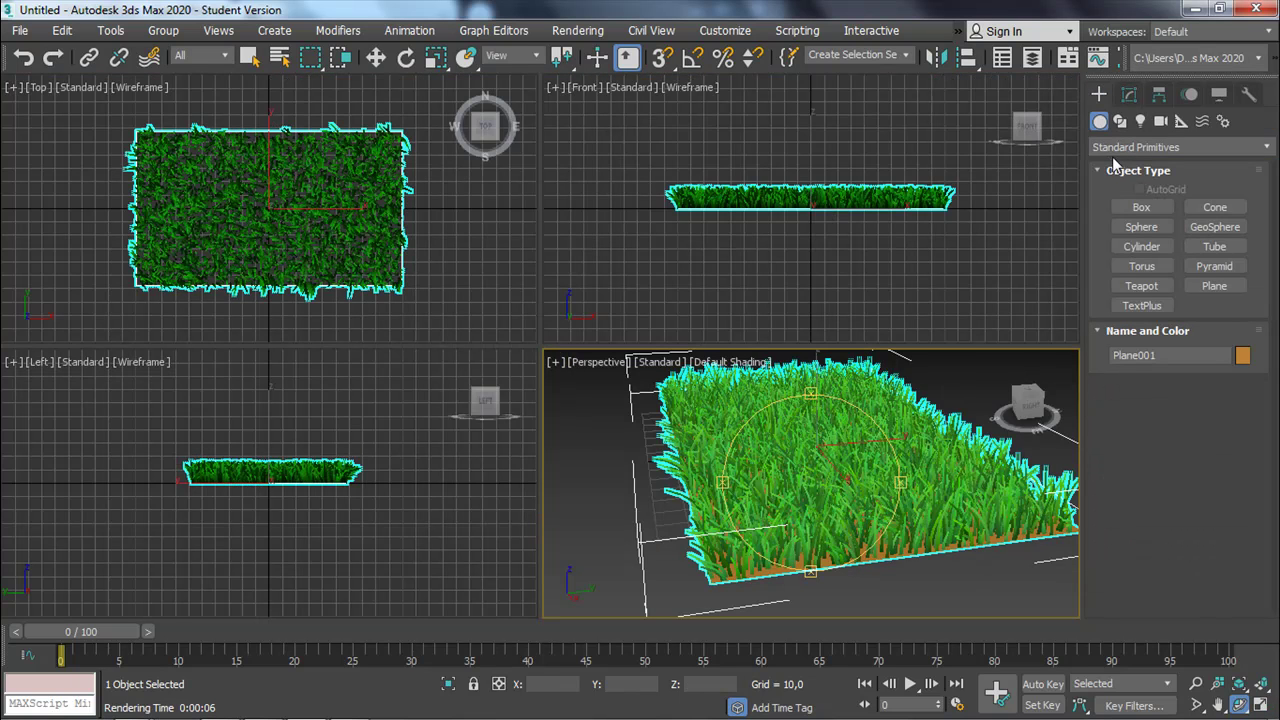
click(1140, 120)
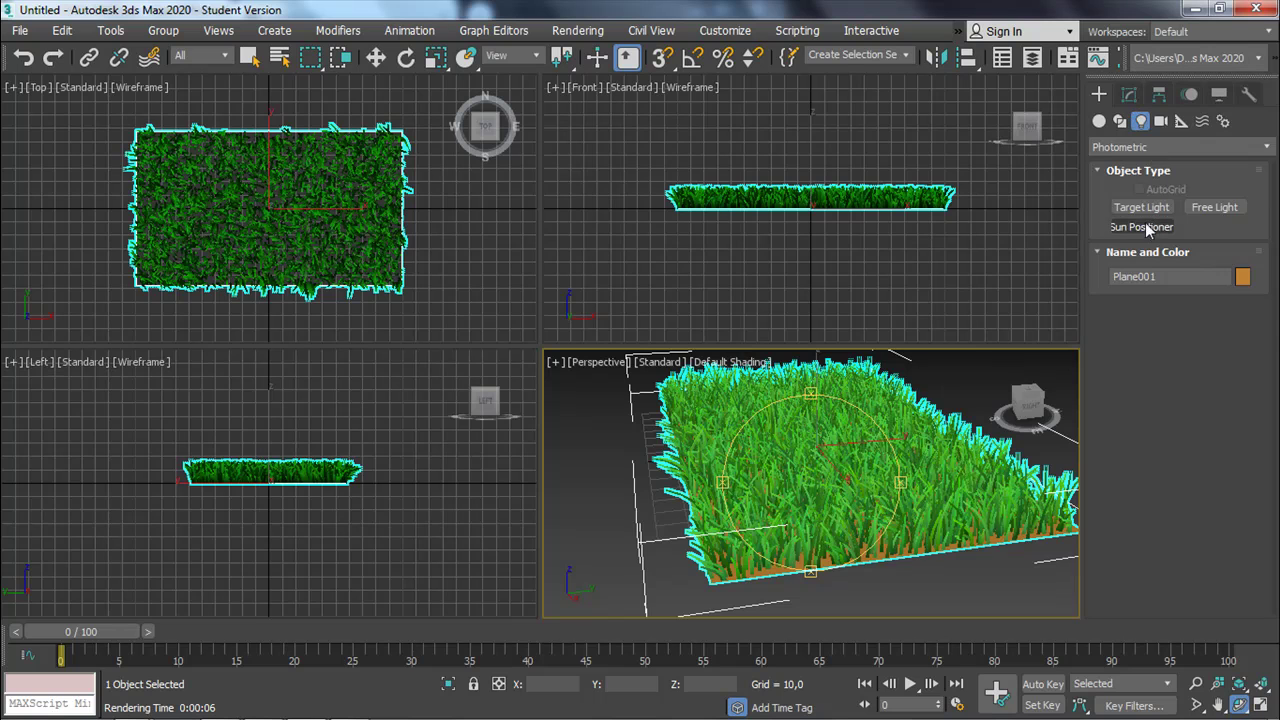
click(1150, 147)
click(1155, 180)
click(1141, 246)
click(816, 91)
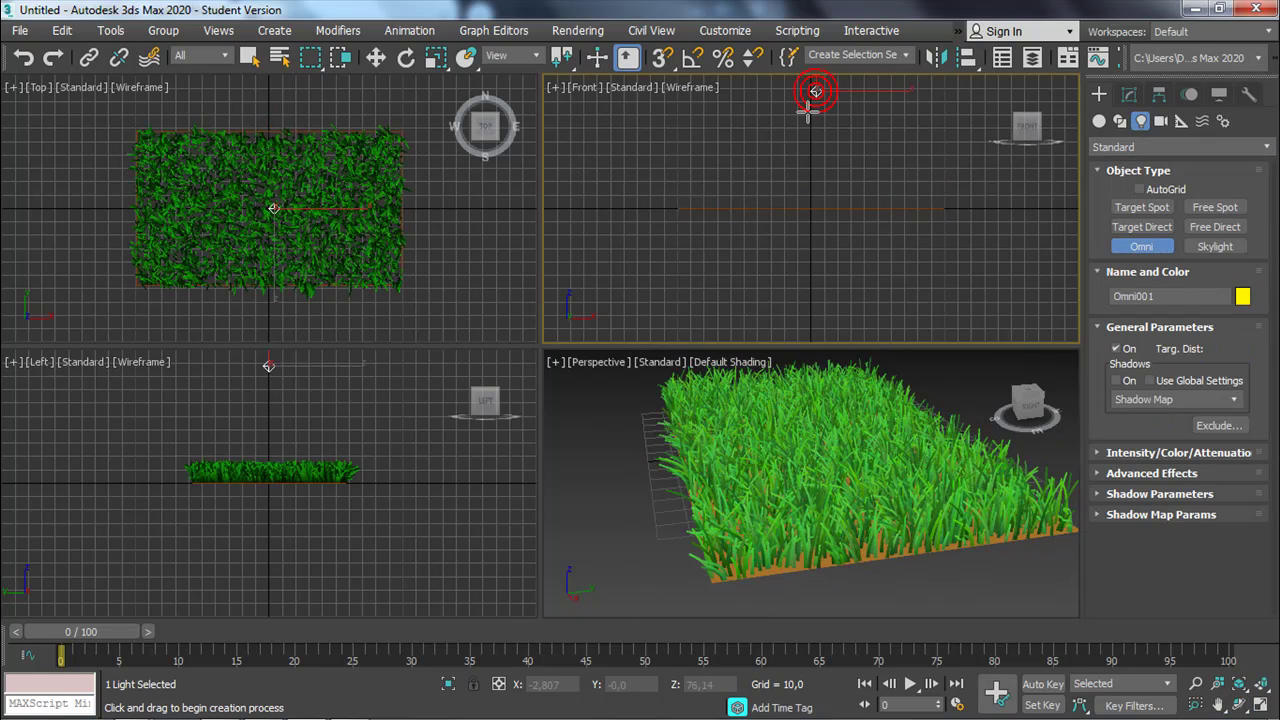
Move the omni light higher above the grass, to about X -5.9 and Z 109.4, and turn on its shadows.
middle_drag(816, 91, 808, 149)
click(376, 57)
middle_drag(692, 149, 685, 182)
drag(828, 145, 813, 116)
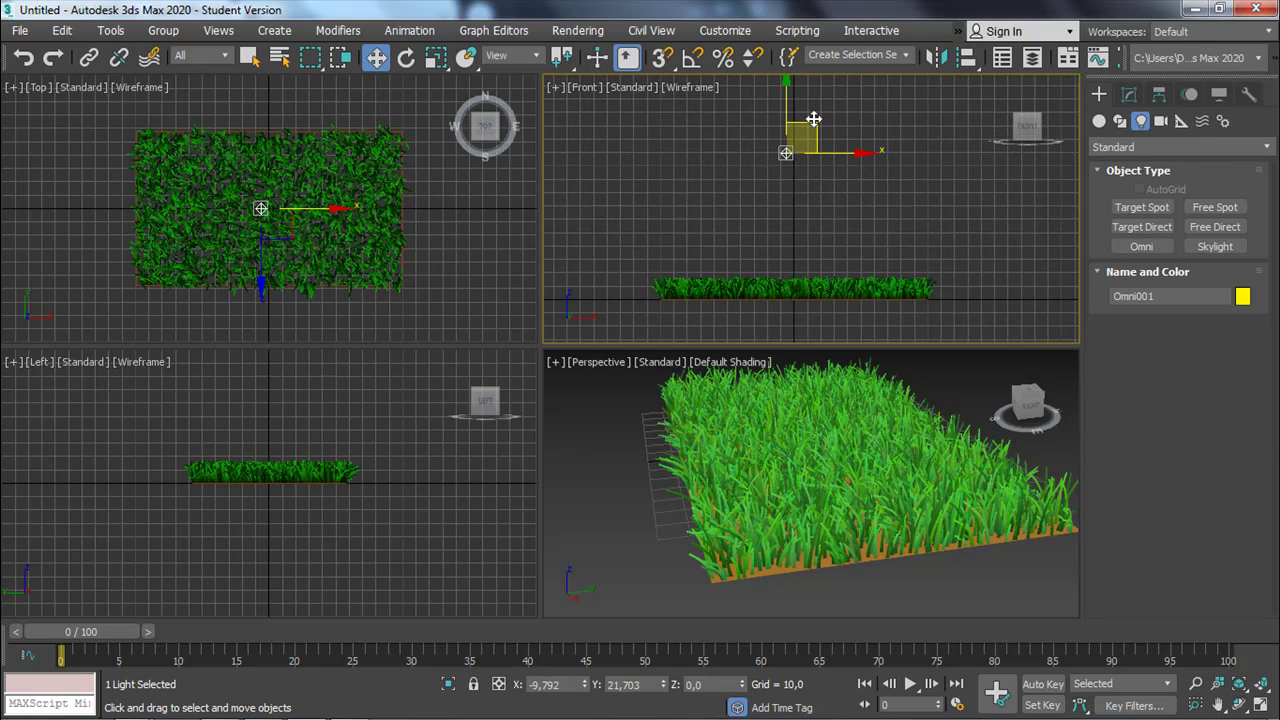
click(1129, 94)
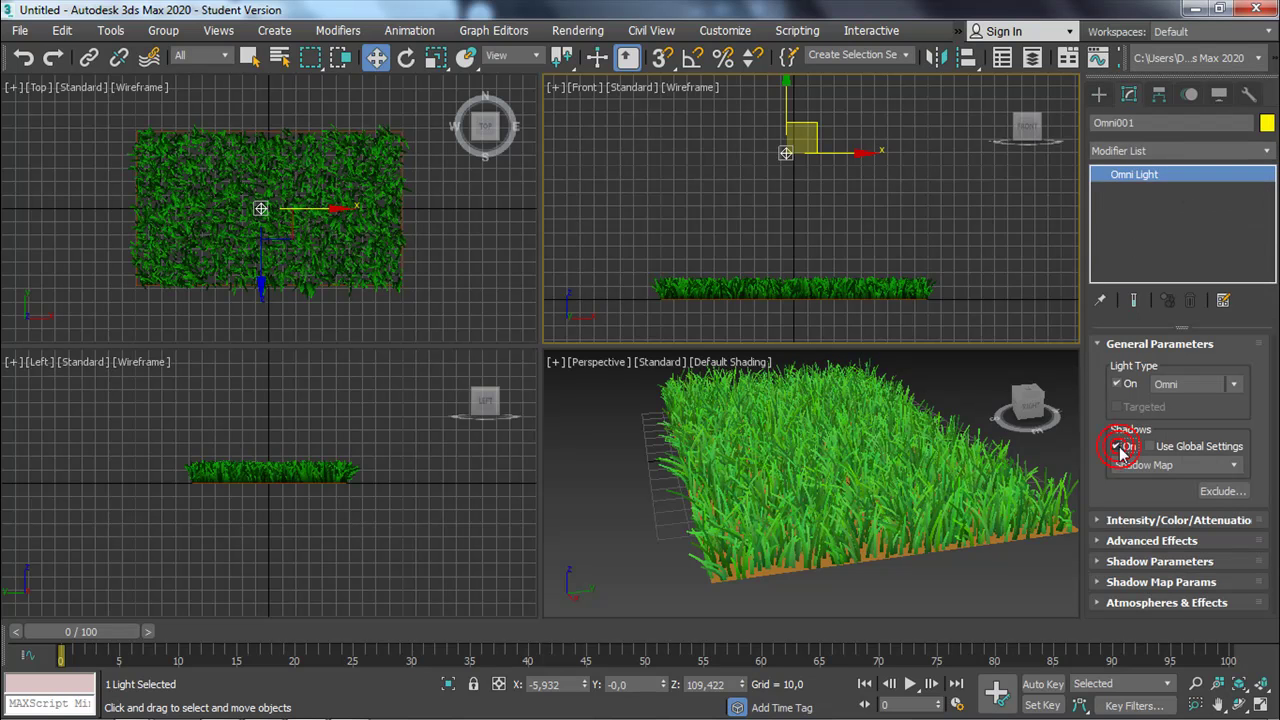
click(1118, 447)
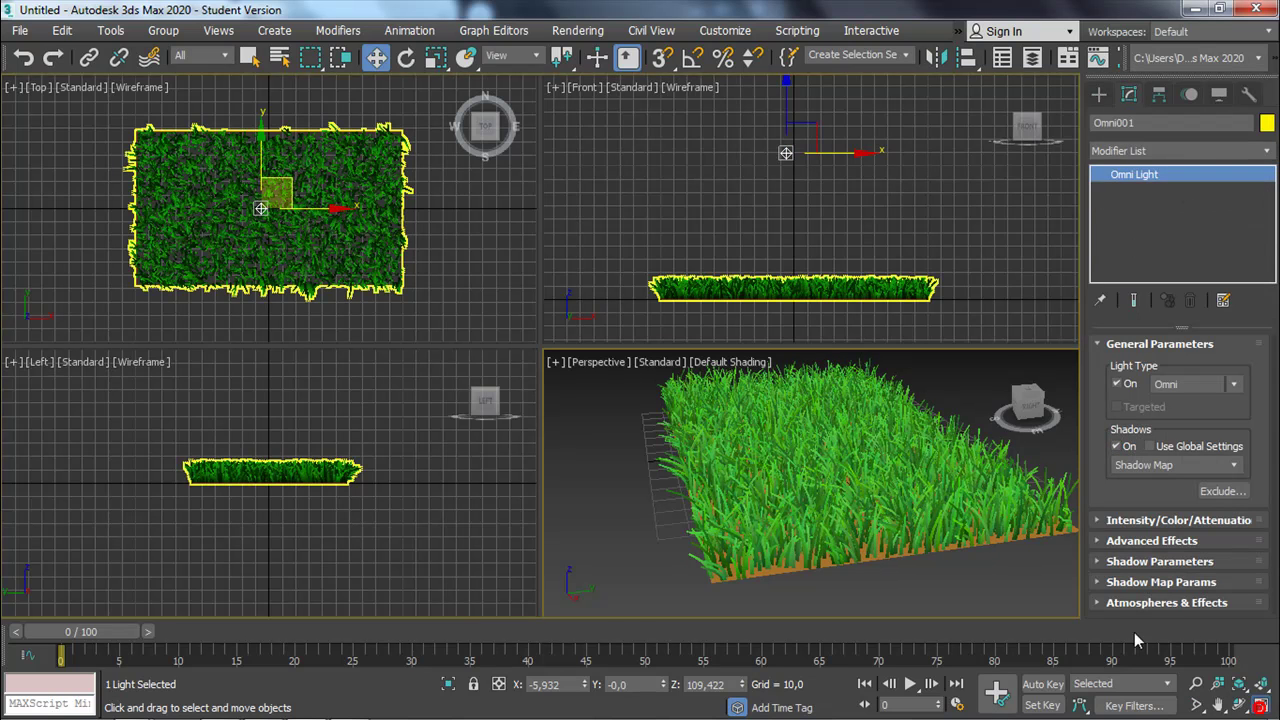
Maximize the Perspective viewport, render the grass lit by the omni light, and close the rendered image.
click(1259, 706)
scroll(683, 366, up, 2)
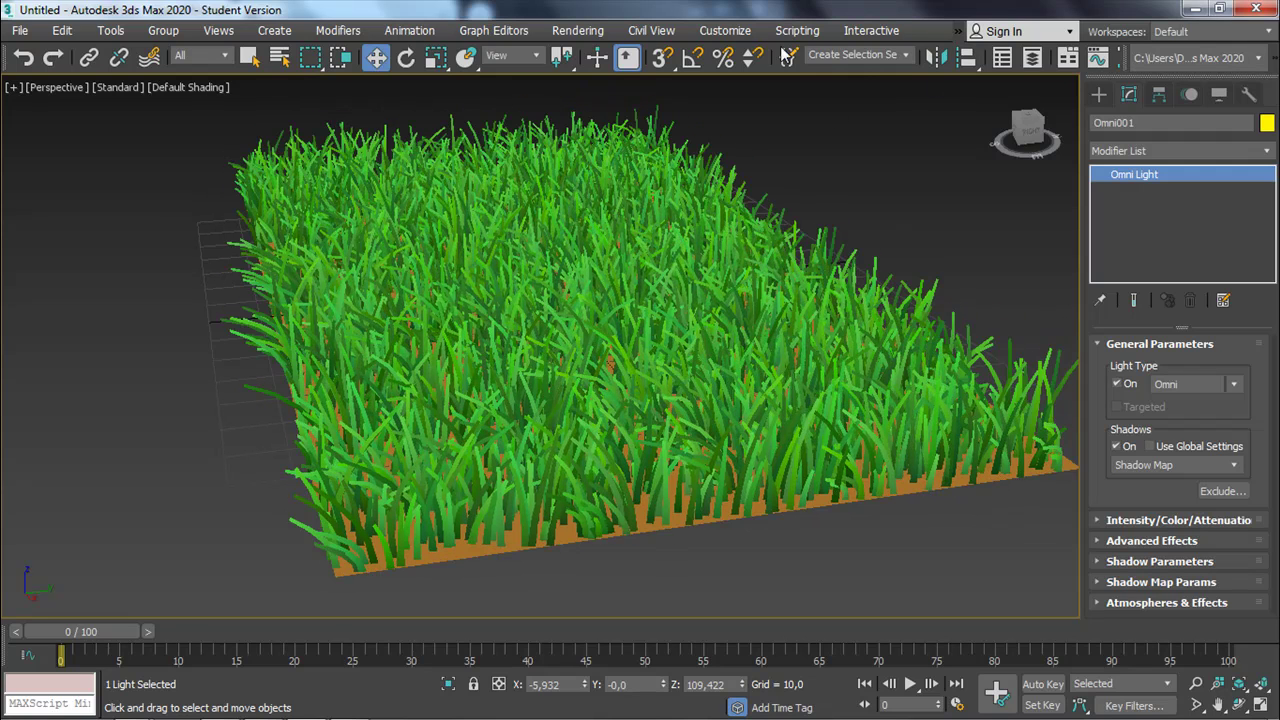
click(578, 30)
click(600, 57)
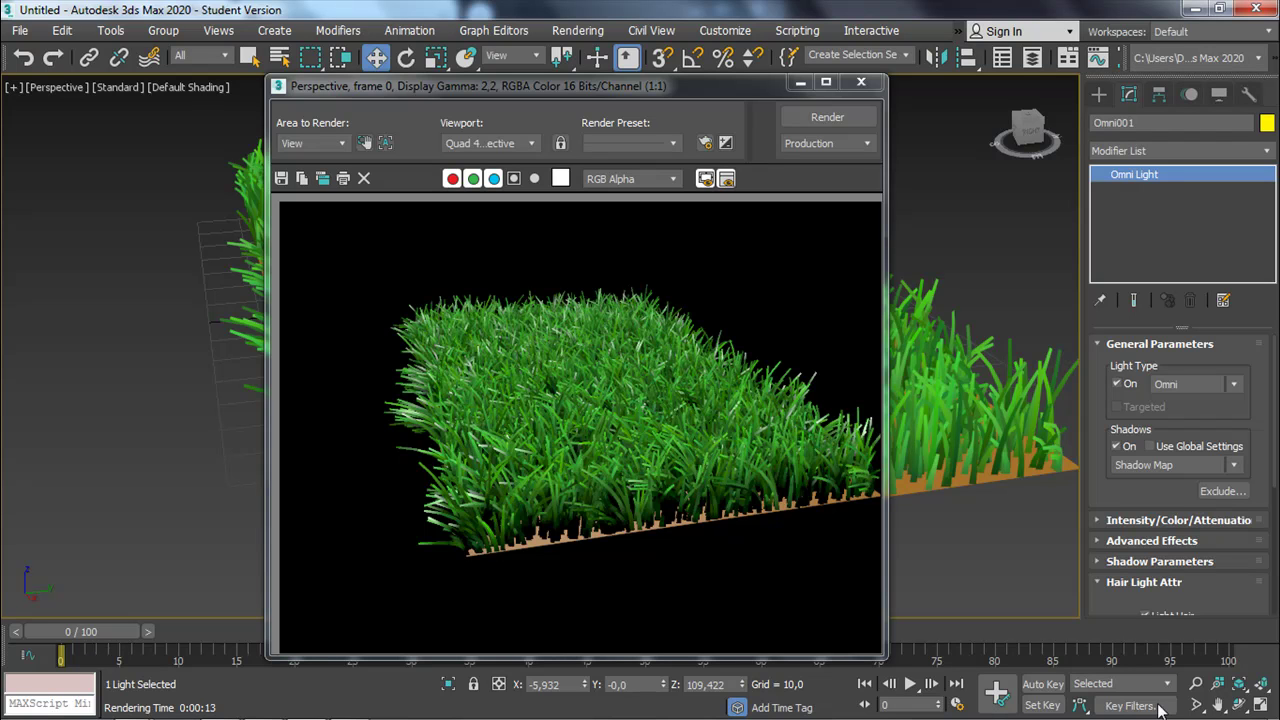
click(862, 82)
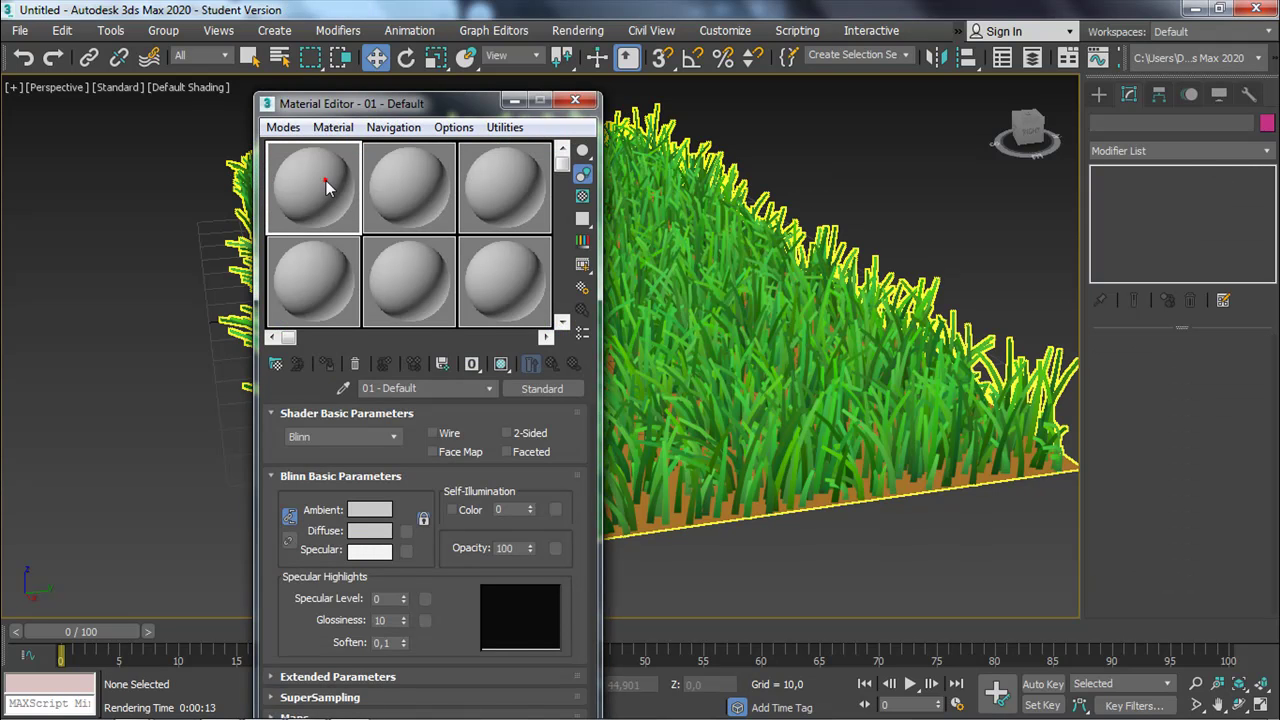
Set the diffuse color of the first sample material to a dark brown with whiteness reduced to the minimum.
click(372, 530)
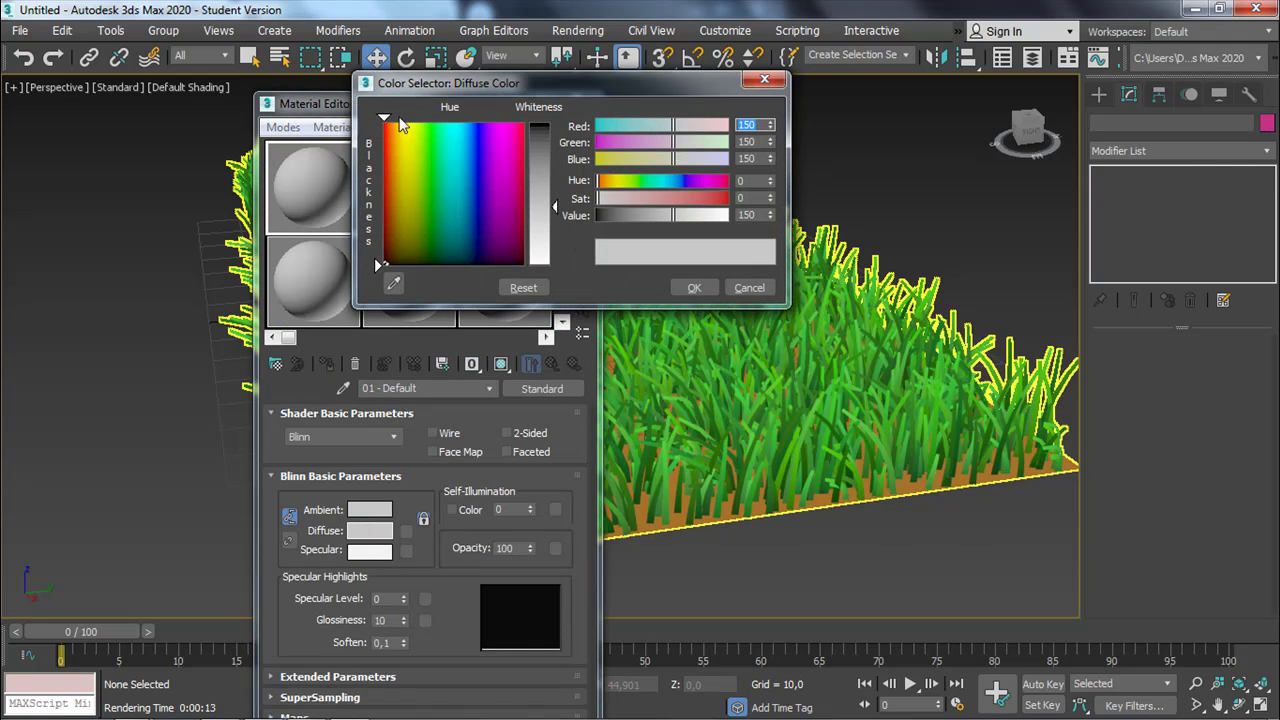
click(398, 244)
drag(555, 207, 555, 124)
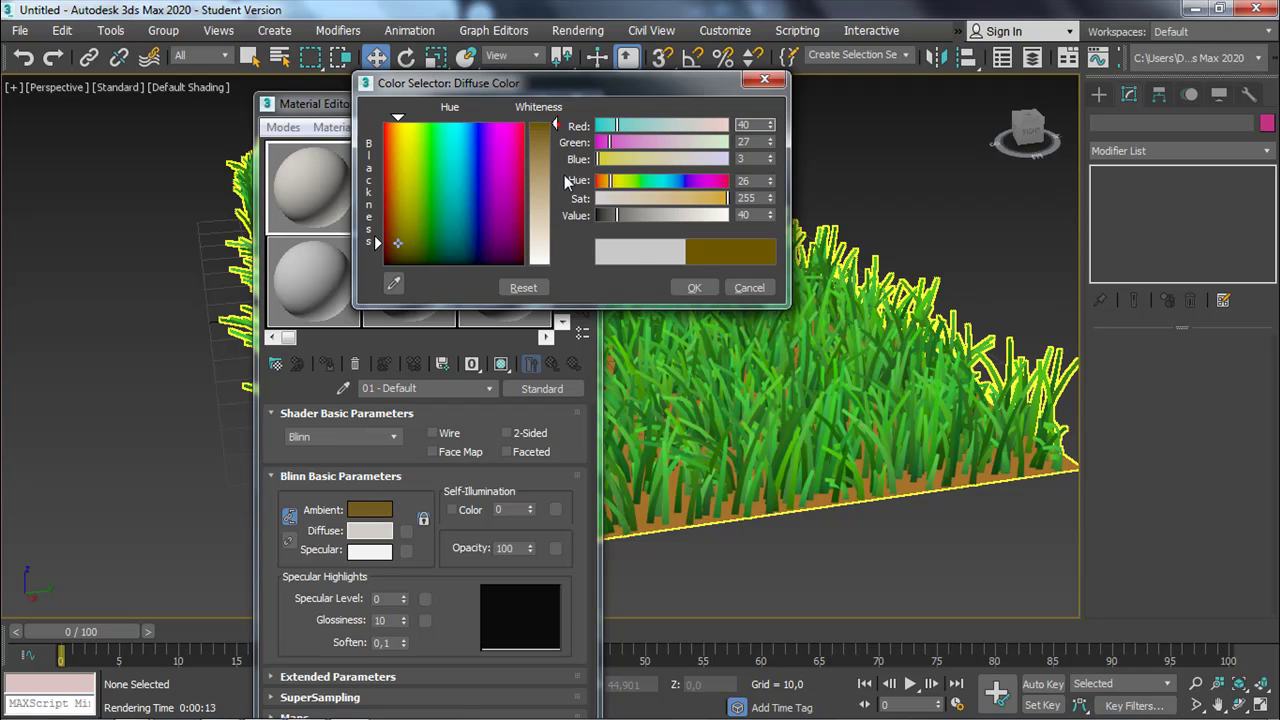
click(680, 290)
Assign the brown material to the grass plane and close the Material Editor.
click(665, 523)
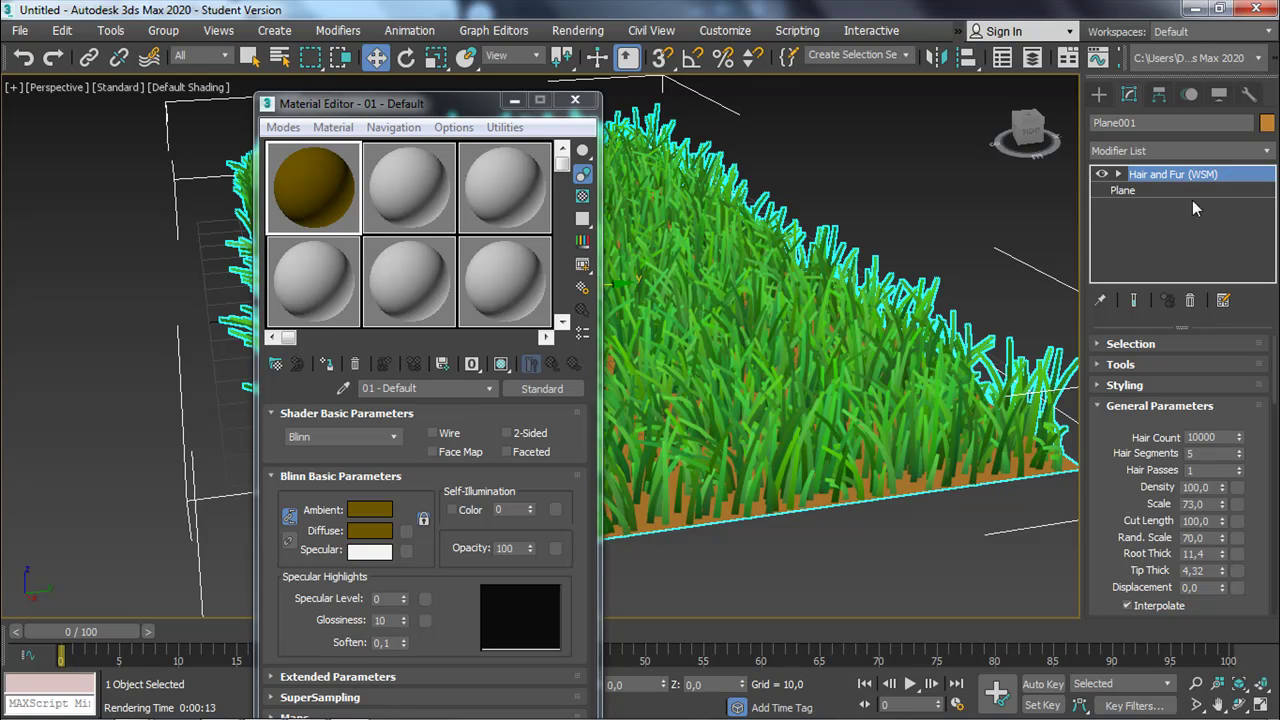
click(1124, 191)
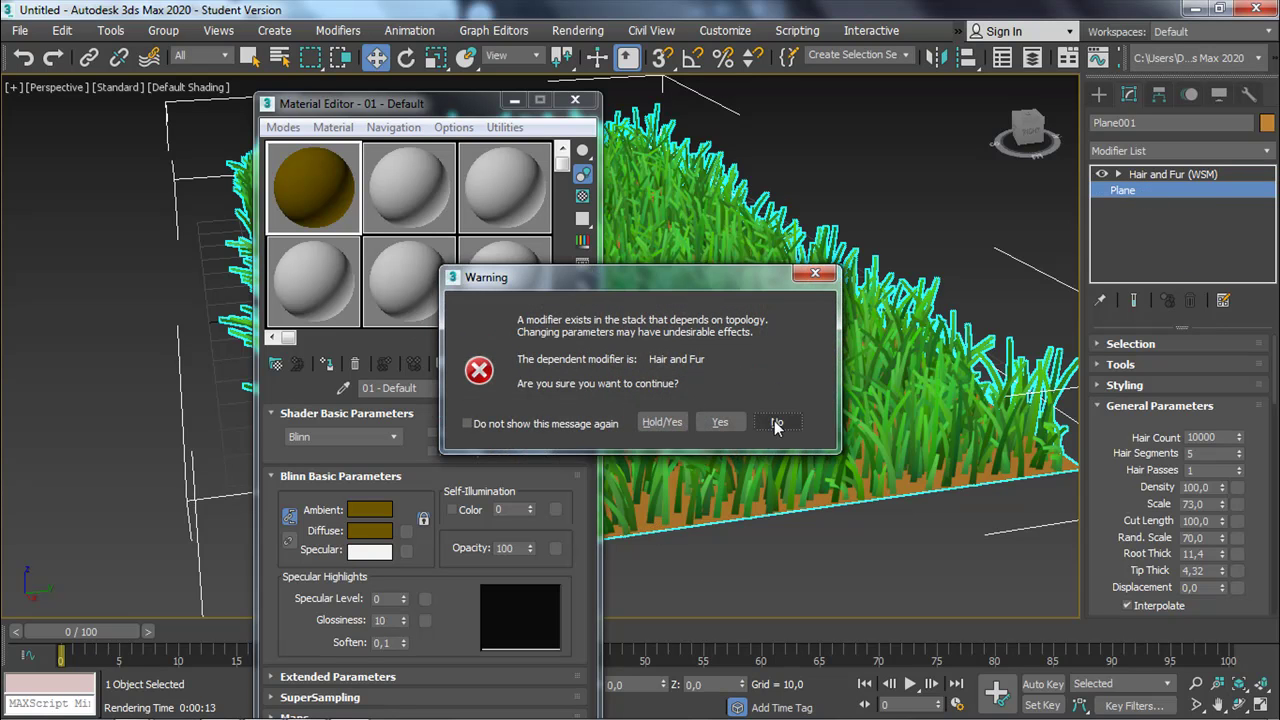
click(776, 421)
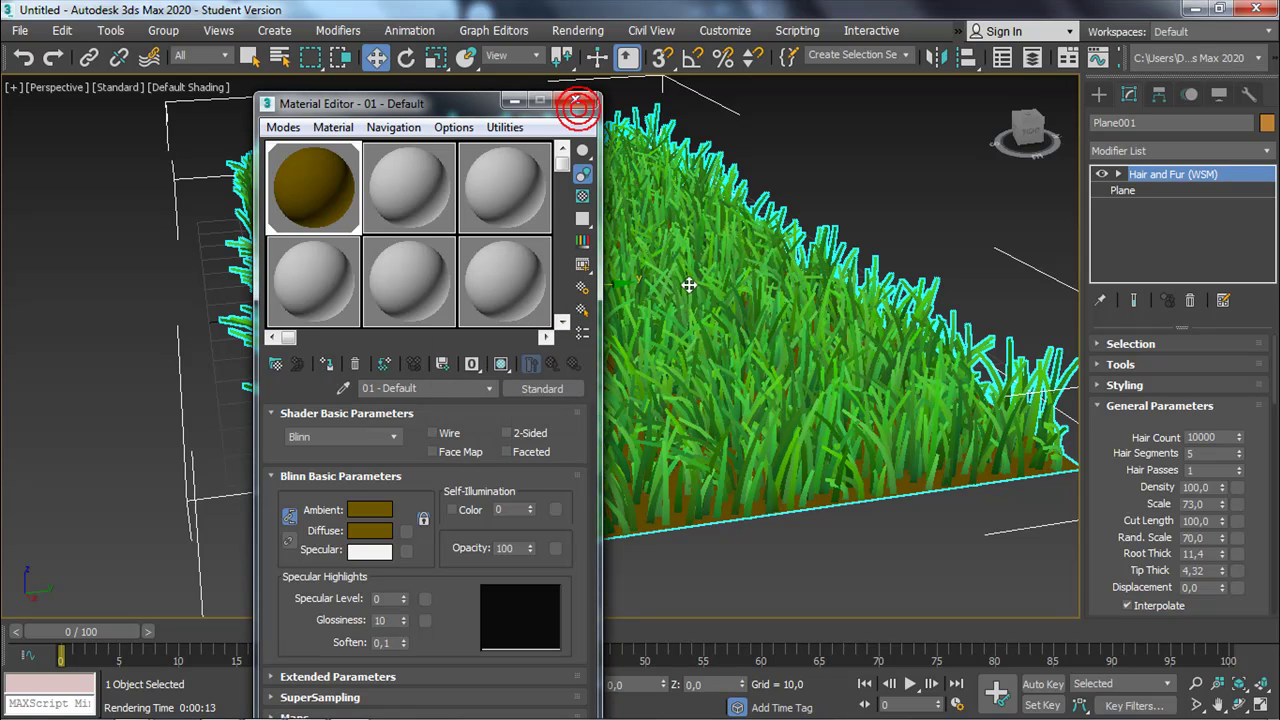
click(575, 100)
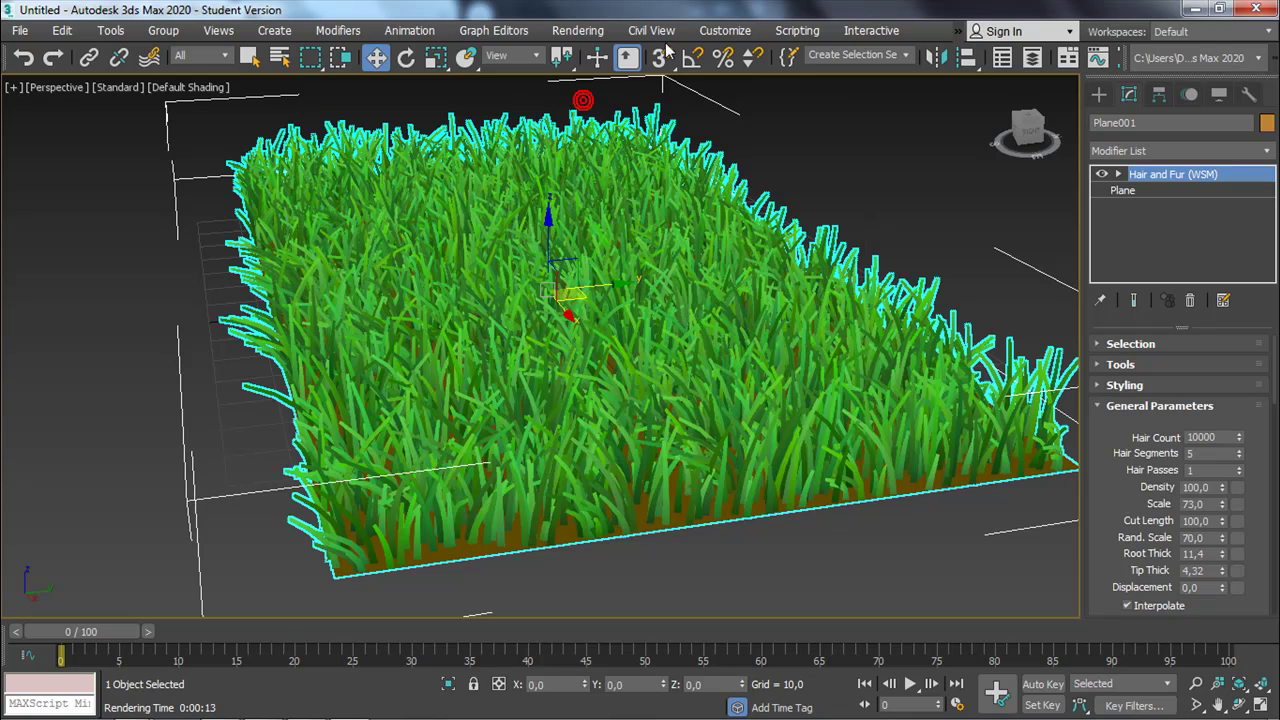
Render the perspective view of the grass on its brown ground and close the rendered image.
click(580, 32)
click(592, 63)
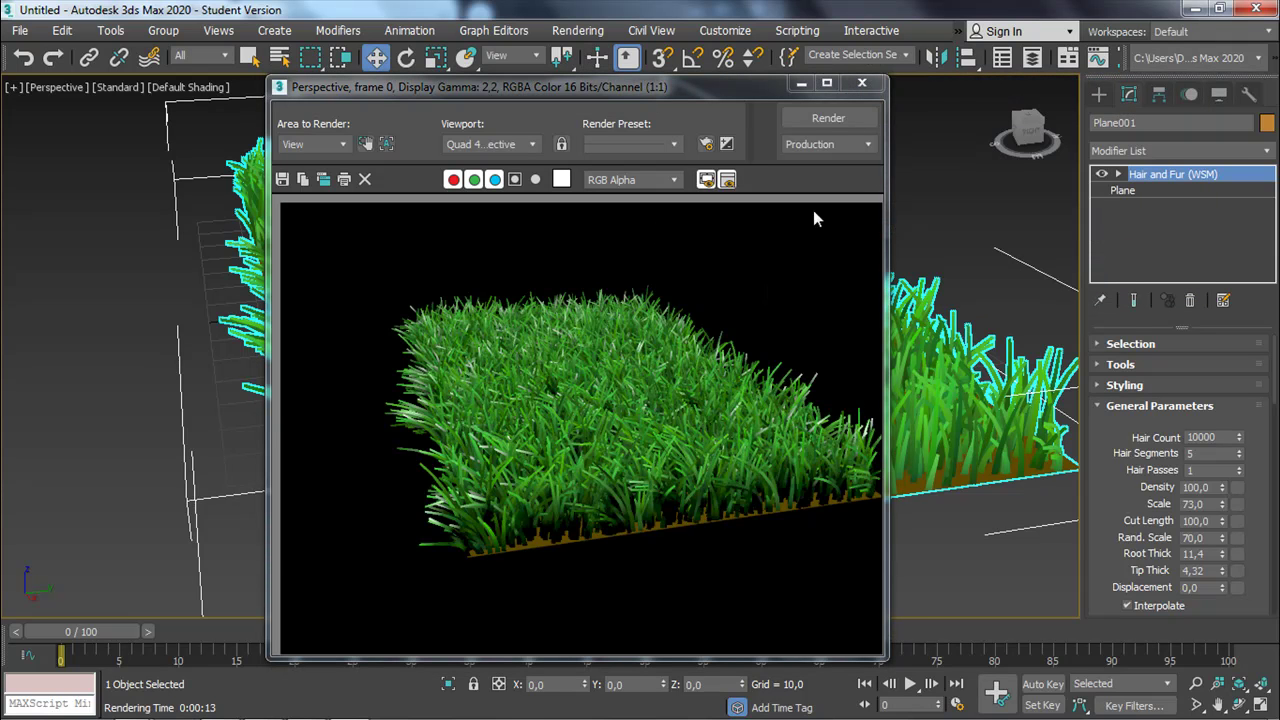
click(861, 83)
Create a sphere with a radius of about 38.9 beside the grass patch.
middle_drag(809, 319, 784, 334)
scroll(494, 347, down, 4)
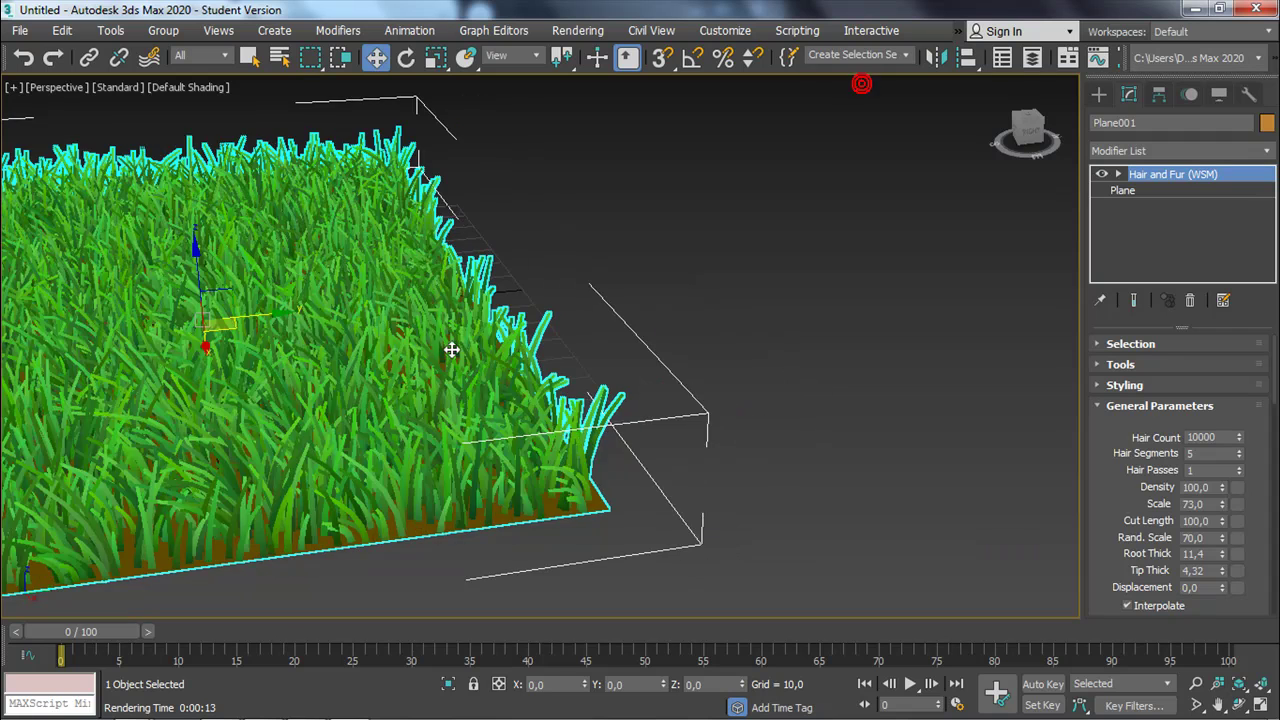
click(1099, 94)
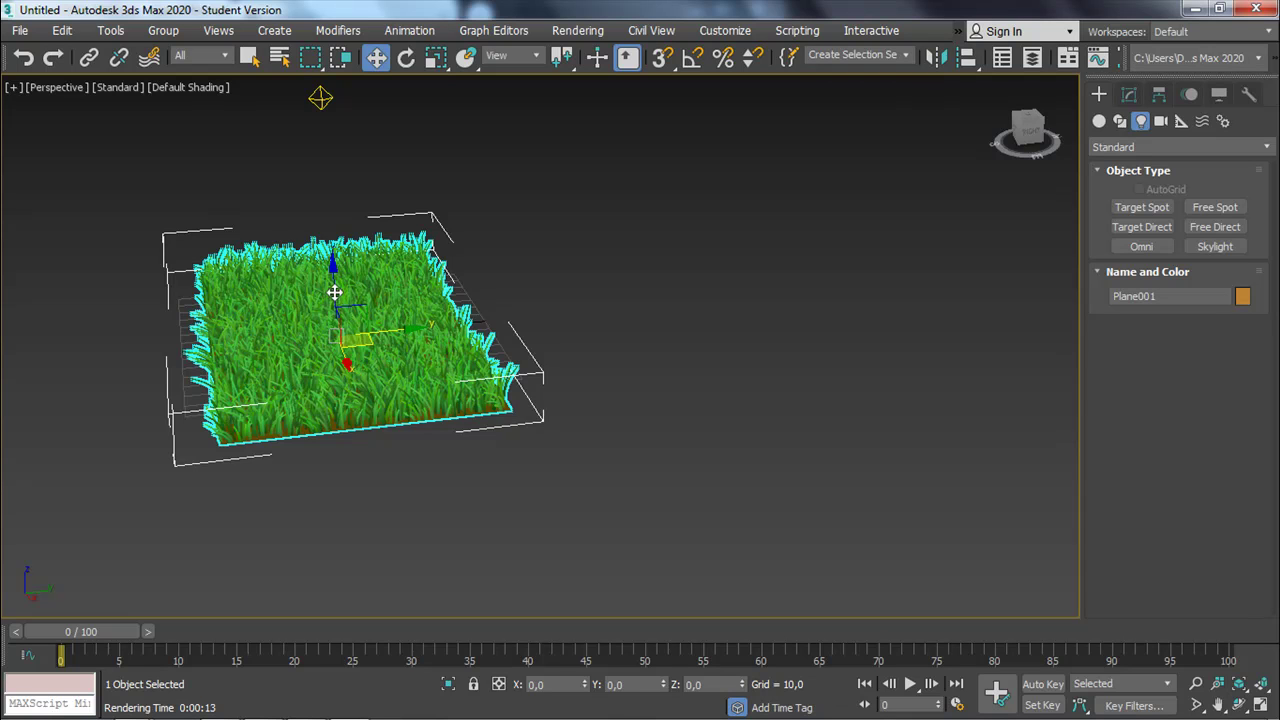
click(1099, 121)
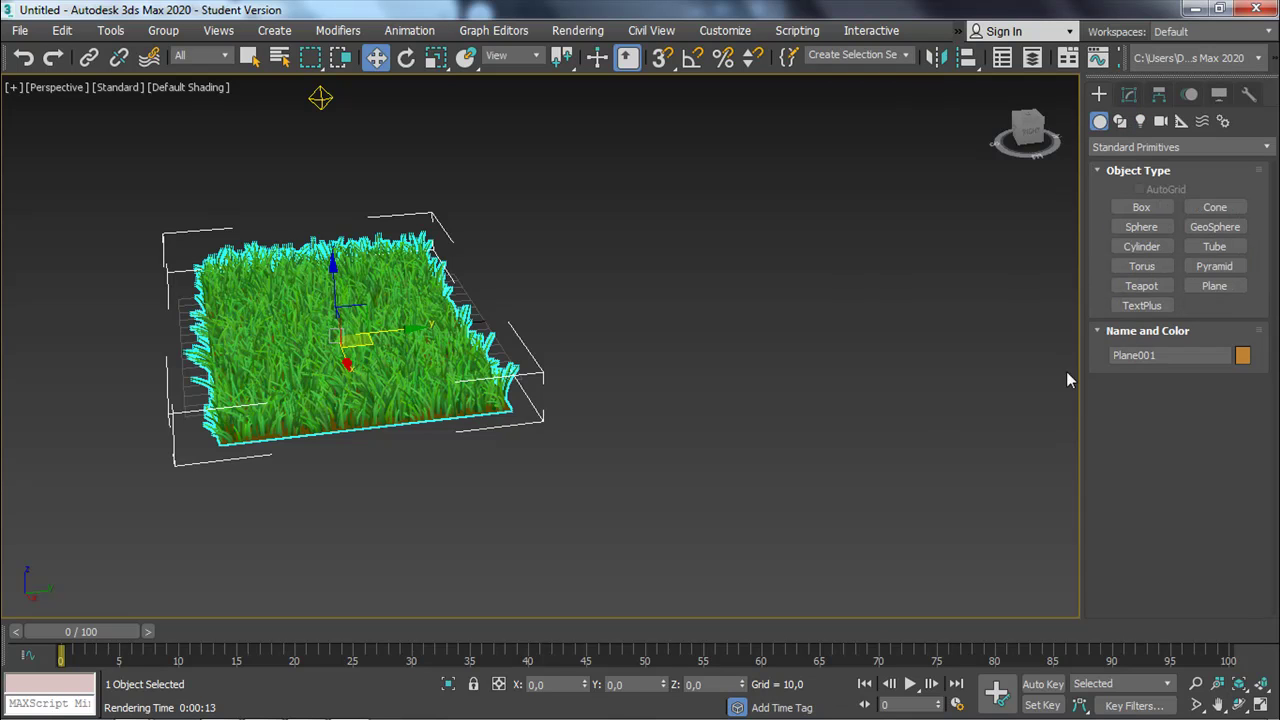
click(1141, 227)
drag(655, 320, 685, 354)
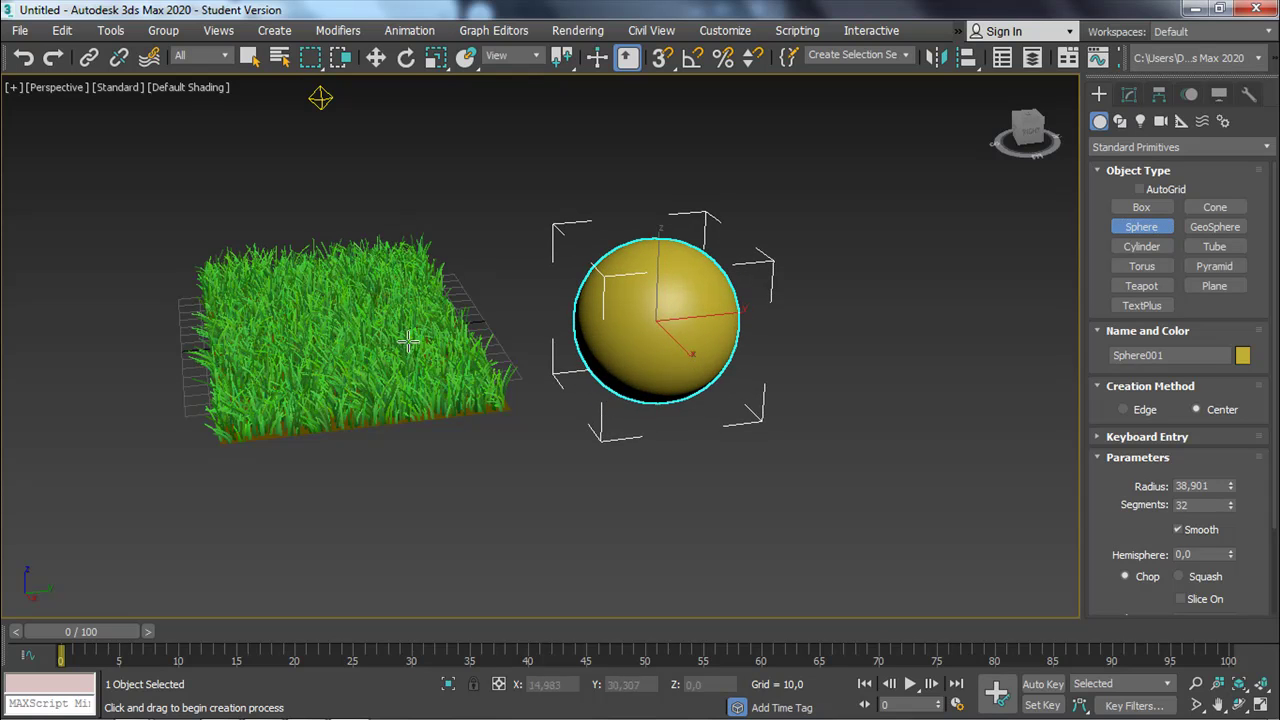
Copy the Hair and Fur modifier from the grass plane's modifier stack.
click(376, 57)
click(440, 334)
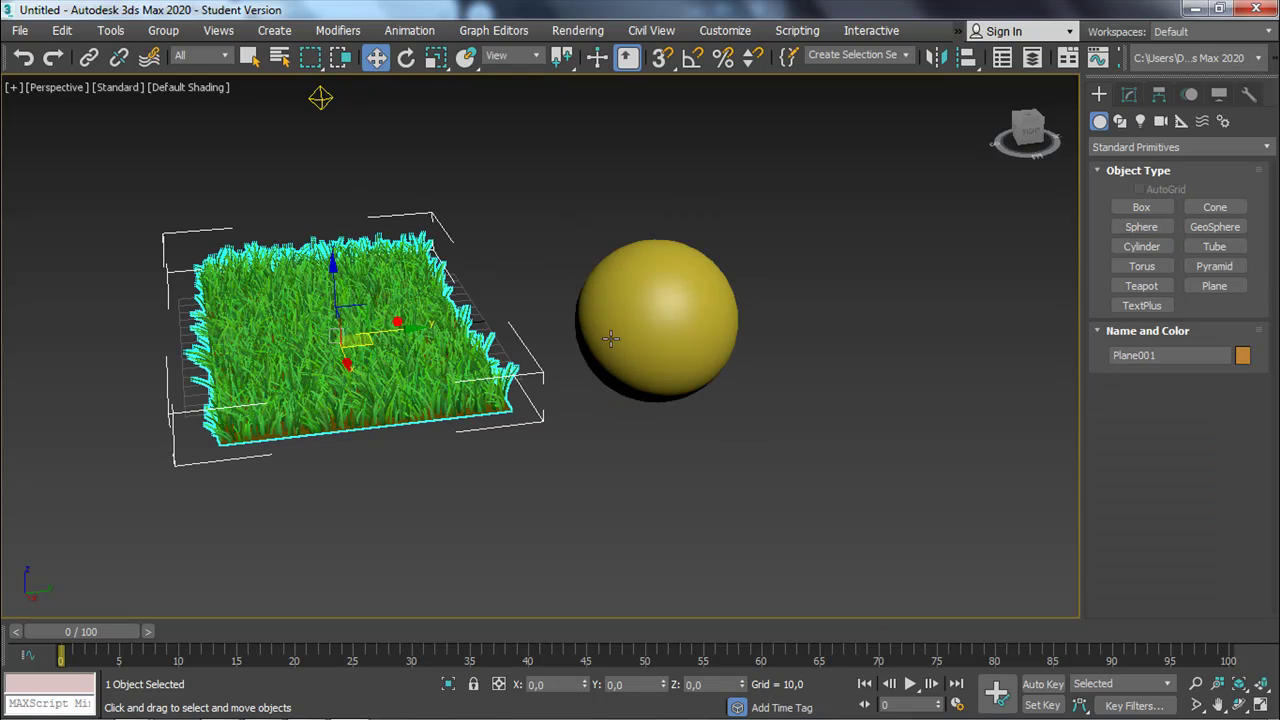
click(1129, 95)
right_click(1157, 180)
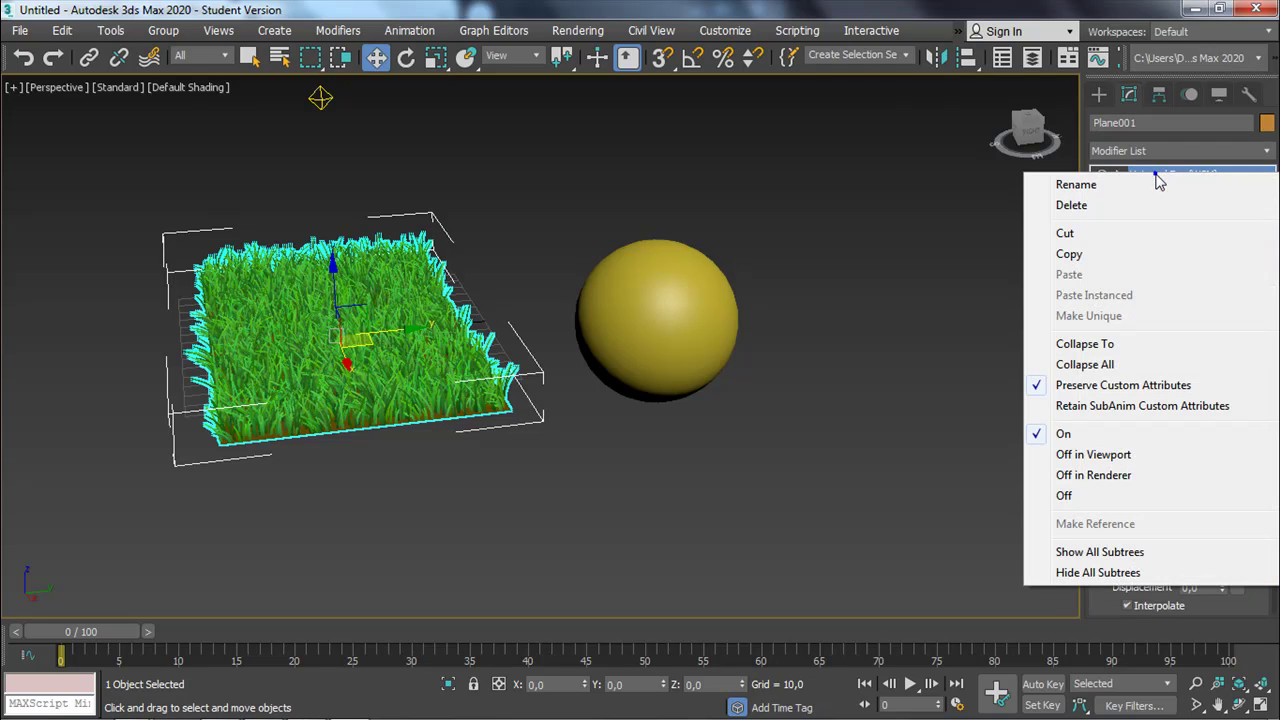
click(1086, 252)
Assign the brown material to the sphere and close the Material Editor.
click(665, 293)
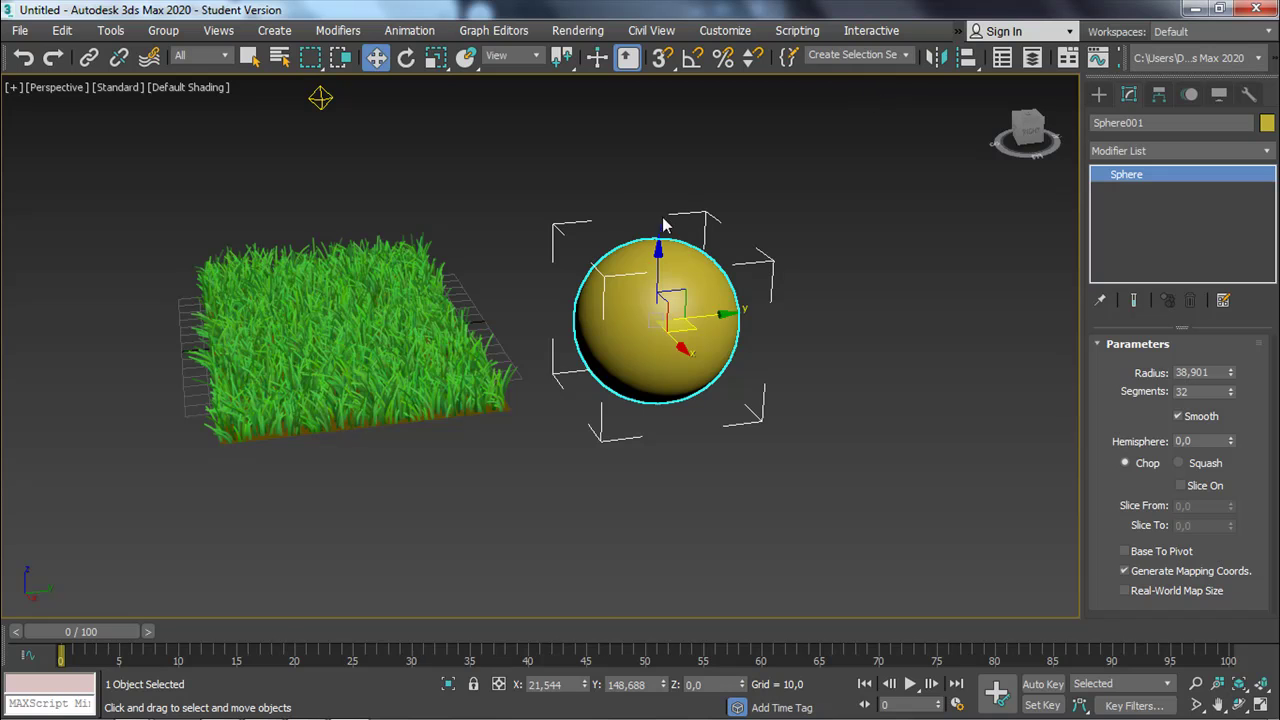
key(m)
drag(325, 228, 606, 306)
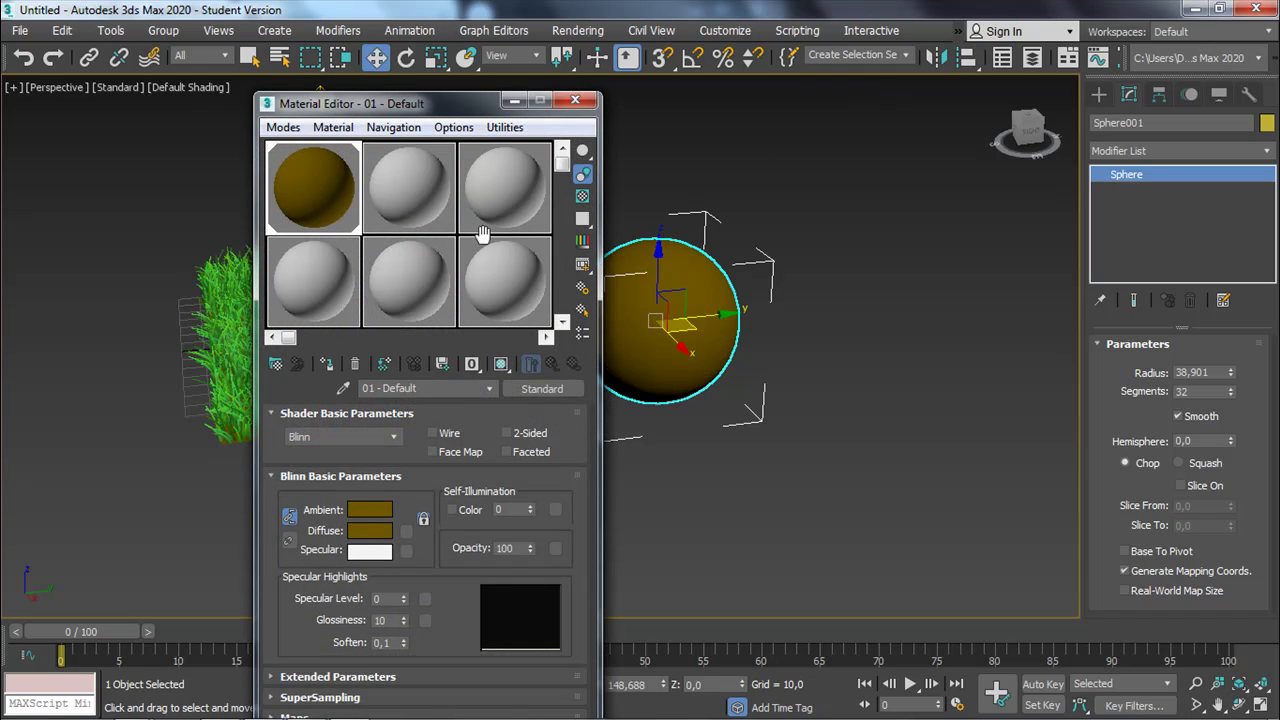
drag(562, 105, 567, 117)
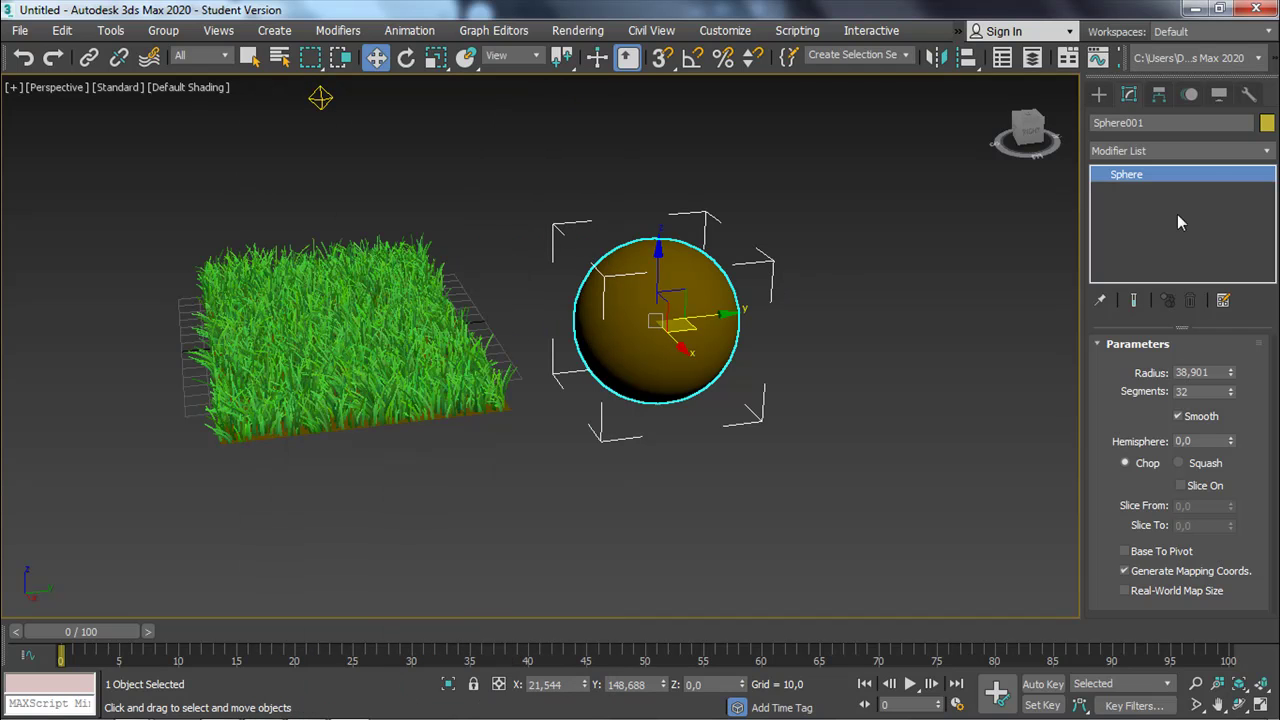
Copy the grass plane's Hair and Fur modifier and paste it onto the sphere's modifier stack.
click(430, 298)
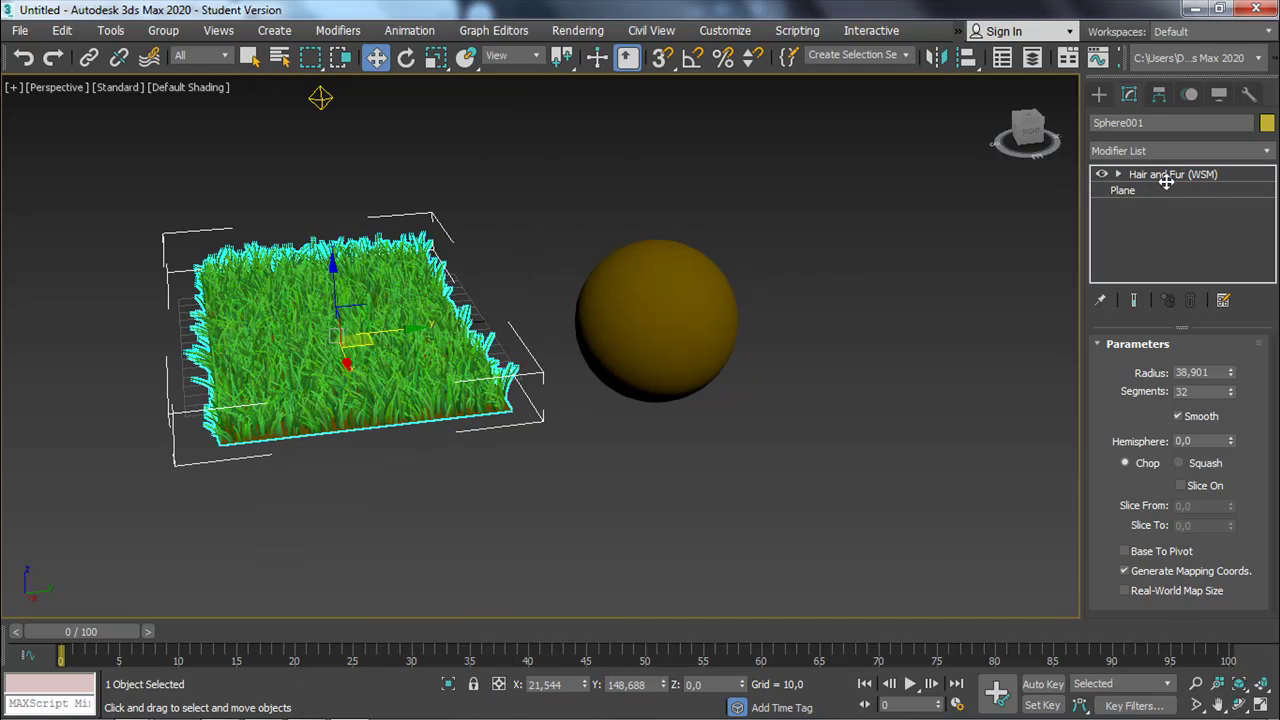
right_click(1175, 176)
click(640, 290)
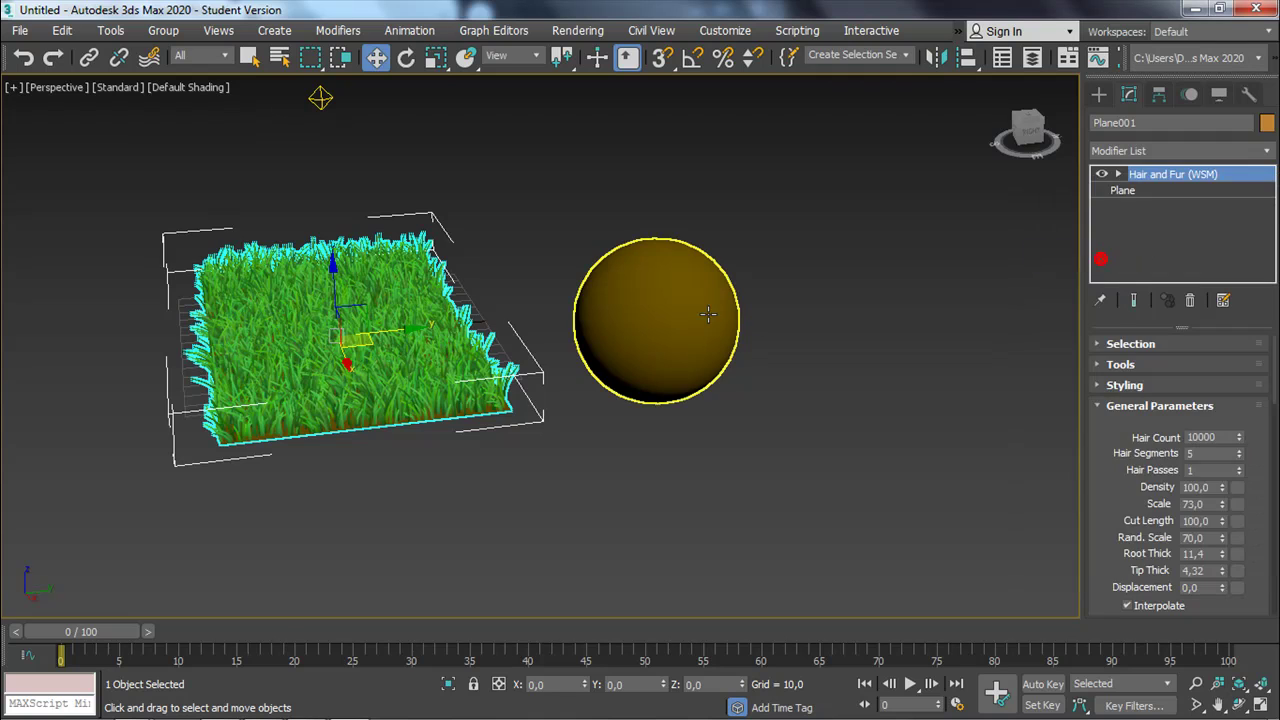
click(706, 314)
right_click(1141, 215)
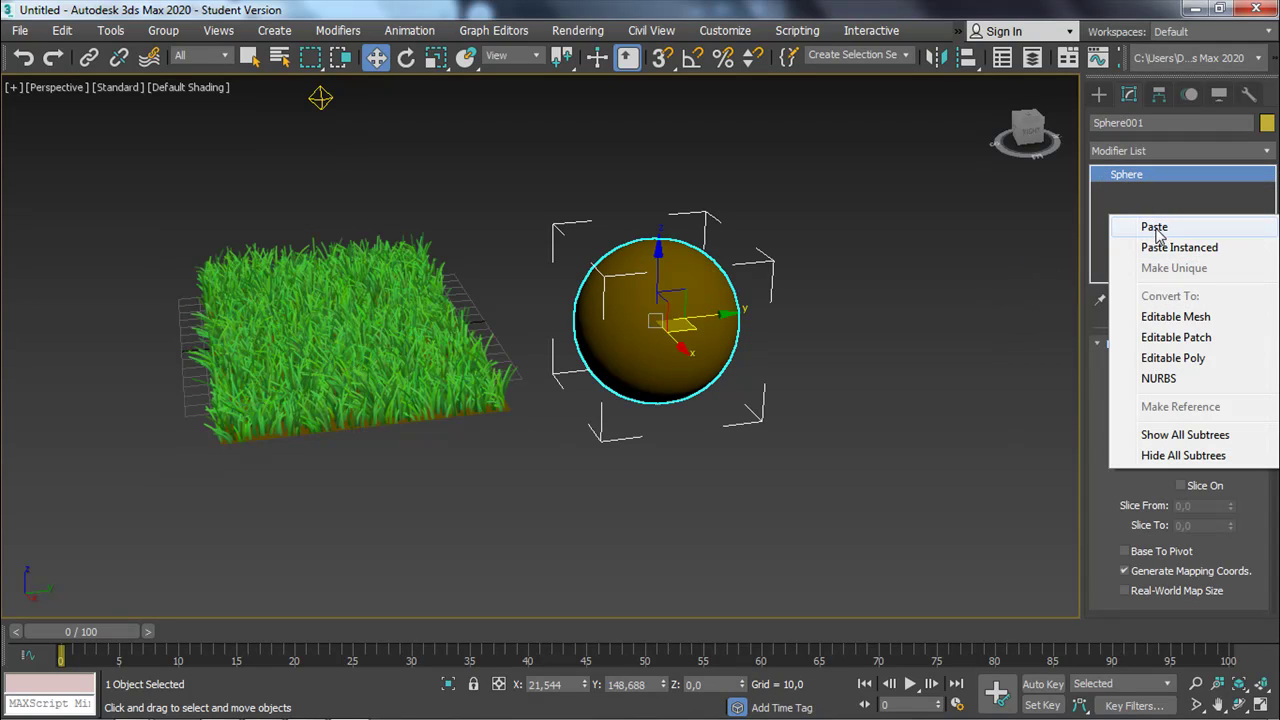
click(1160, 247)
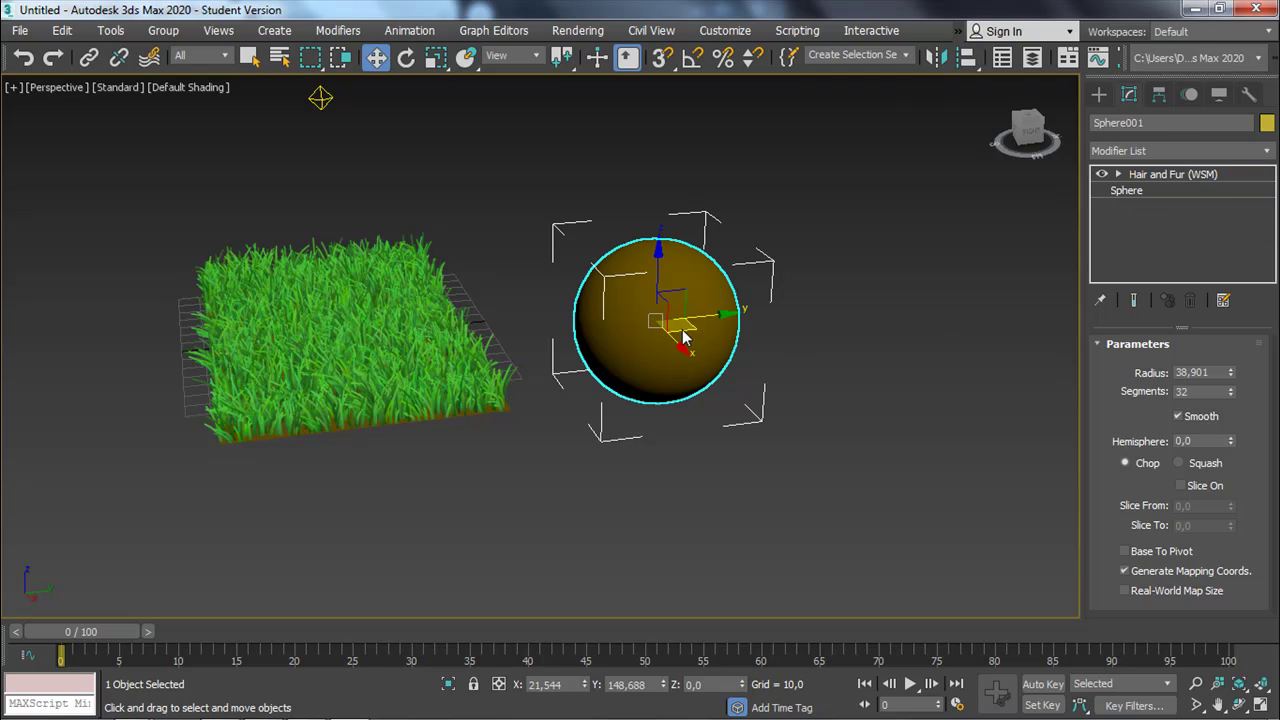
scroll(654, 330, up, 3)
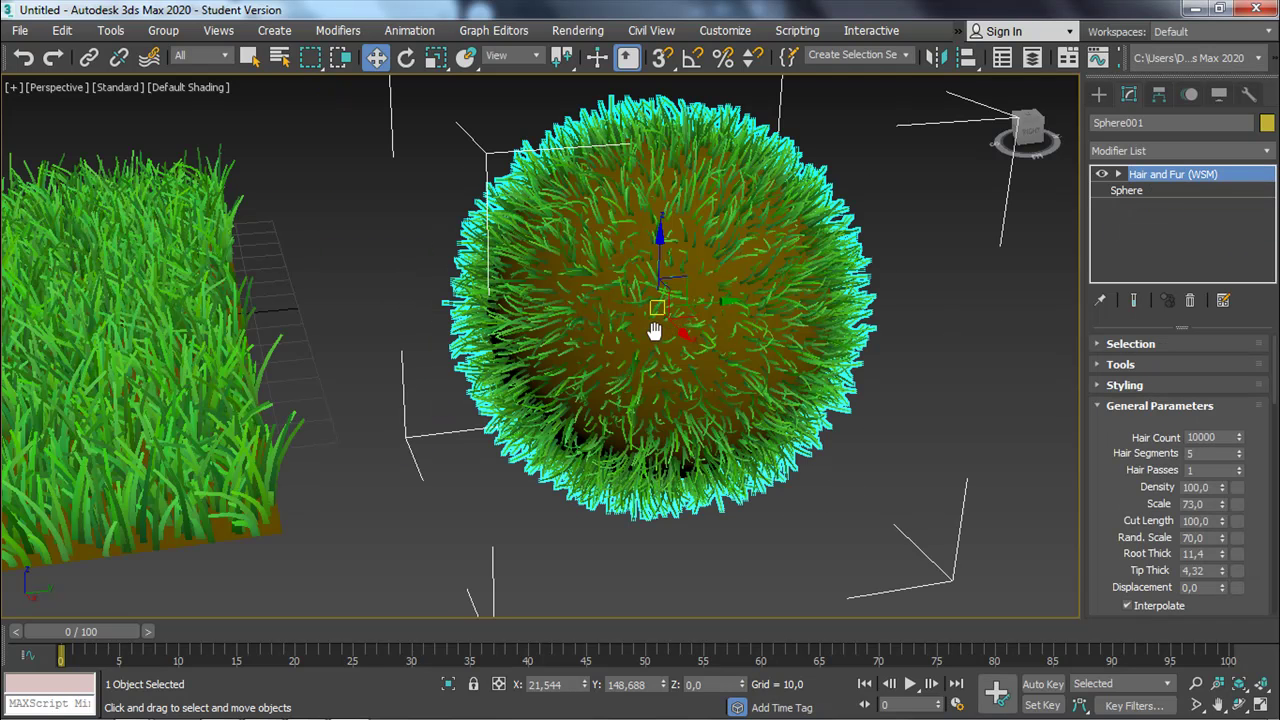
scroll(291, 401, up, 2)
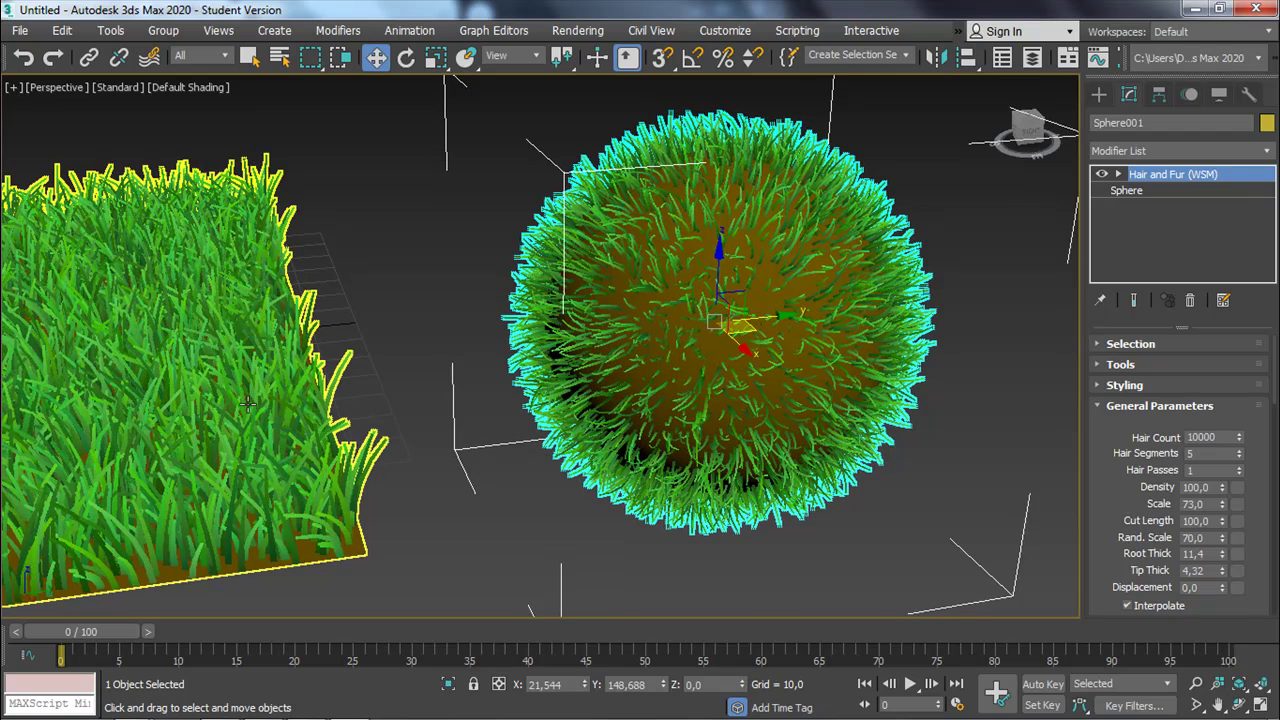
Delete the grass plane and select the grass-covered sphere.
click(240, 403)
scroll(241, 406, down, 2)
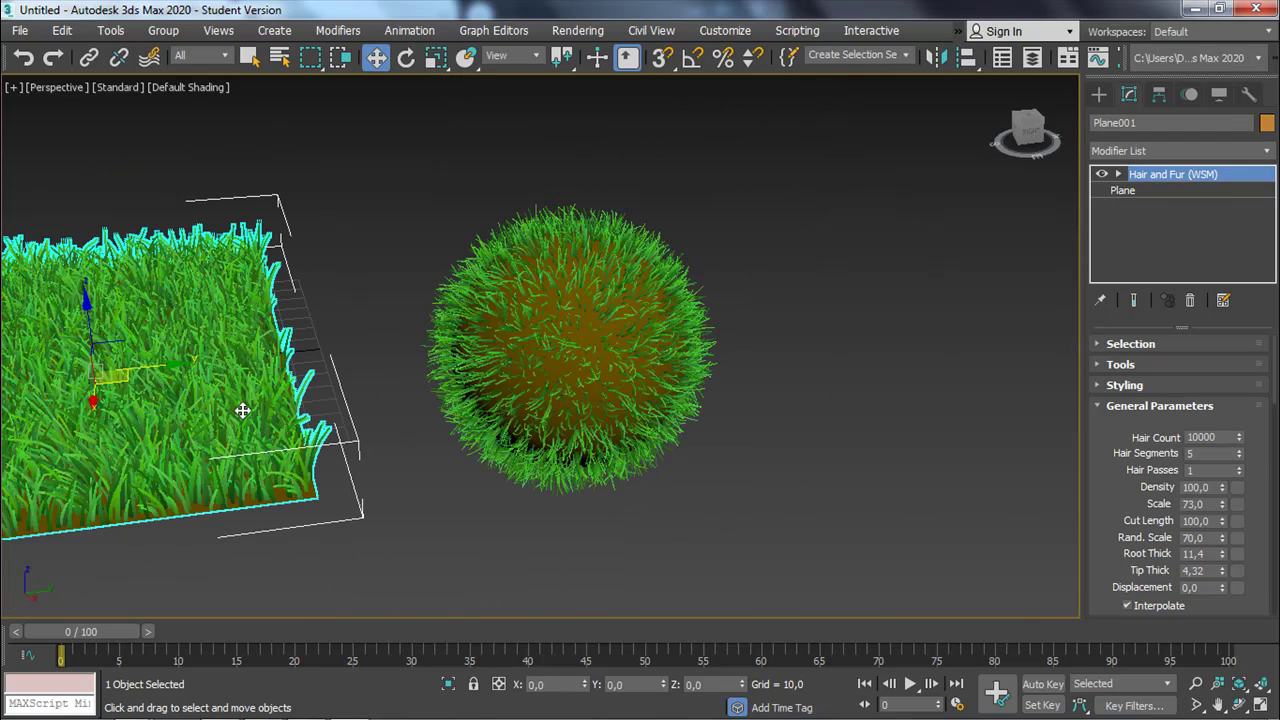
key(ctrl+z)
click(539, 375)
click(590, 369)
scroll(680, 383, down, 3)
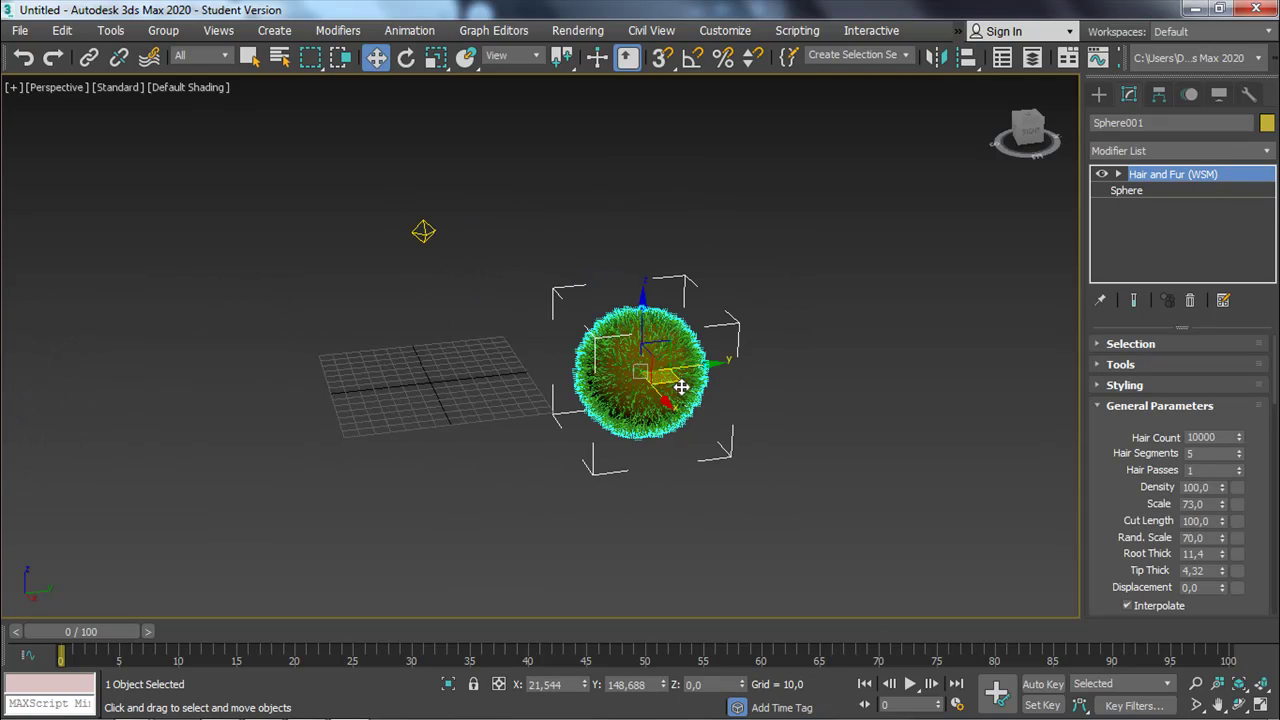
Move the grassy sphere along the Y axis to about Y -15.0, beneath the omni light.
drag(702, 365, 476, 373)
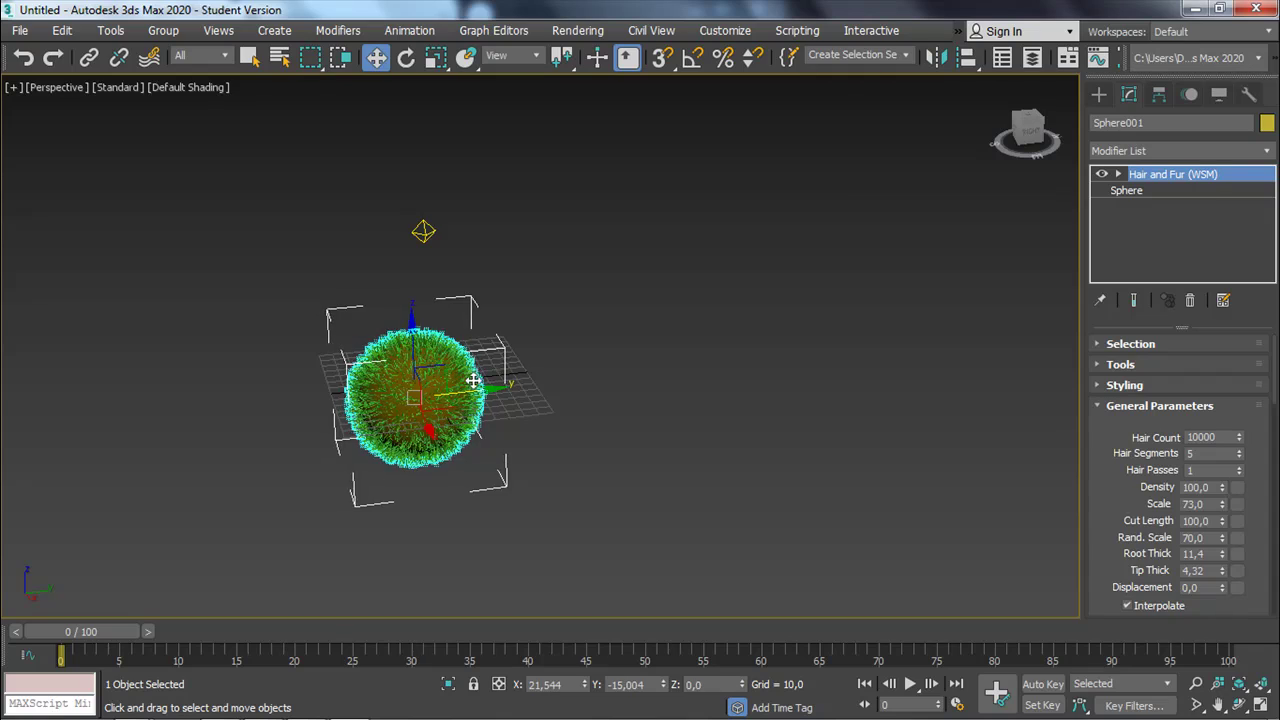
scroll(480, 380, up, 5)
middle_drag(571, 371, 752, 380)
scroll(700, 368, down, 5)
scroll(825, 277, down, 5)
scroll(825, 277, up, 3)
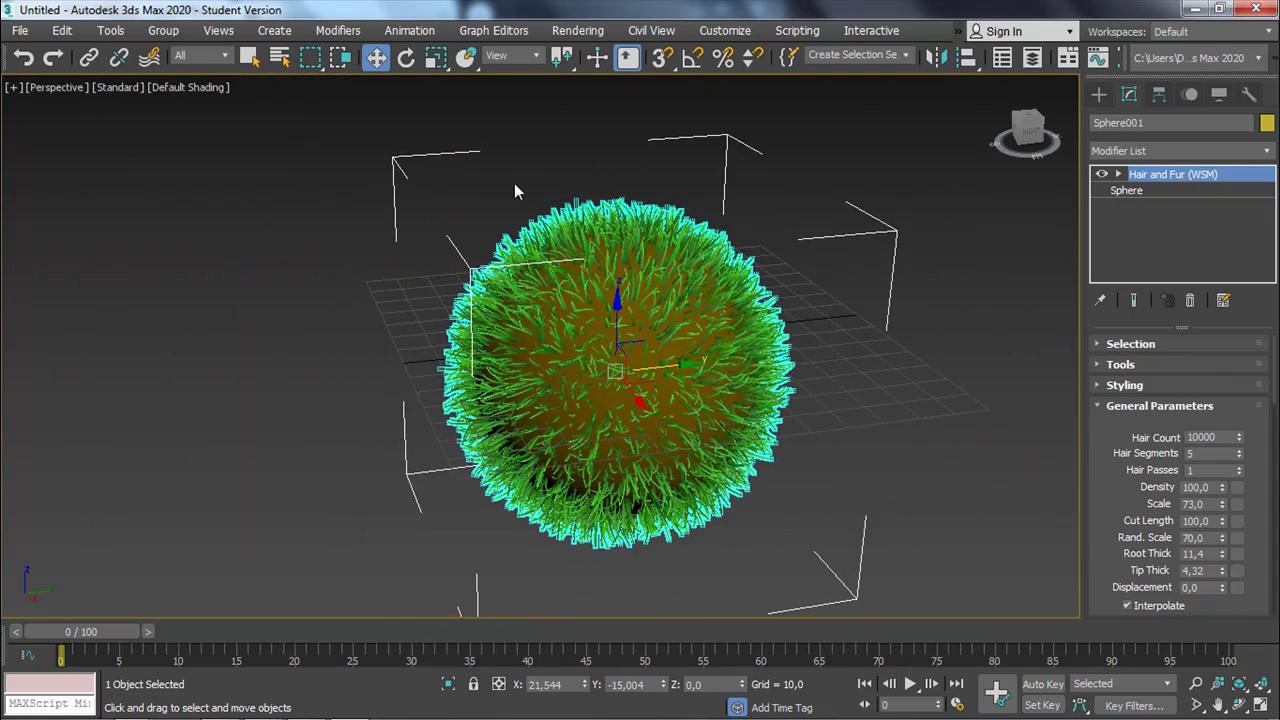
Render the perspective view of the grassy sphere, close the rendered image, and deselect the sphere.
click(578, 30)
click(593, 66)
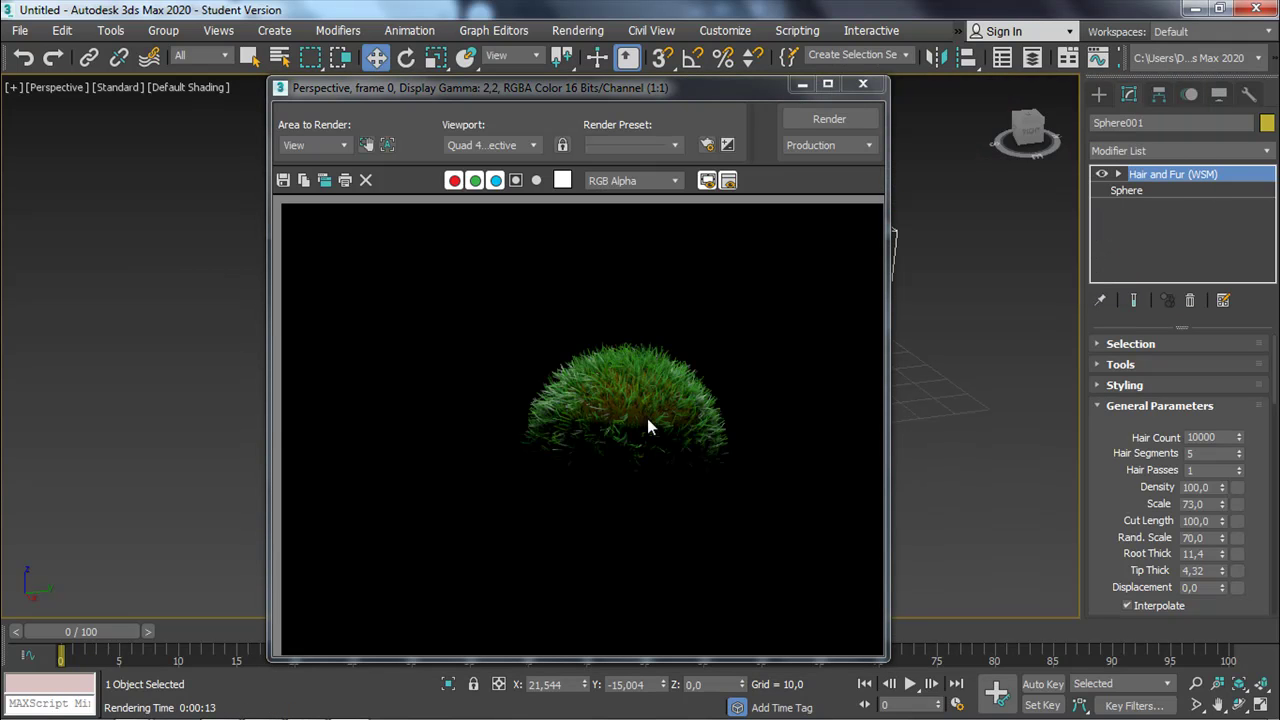
click(861, 86)
middle_drag(665, 352, 643, 376)
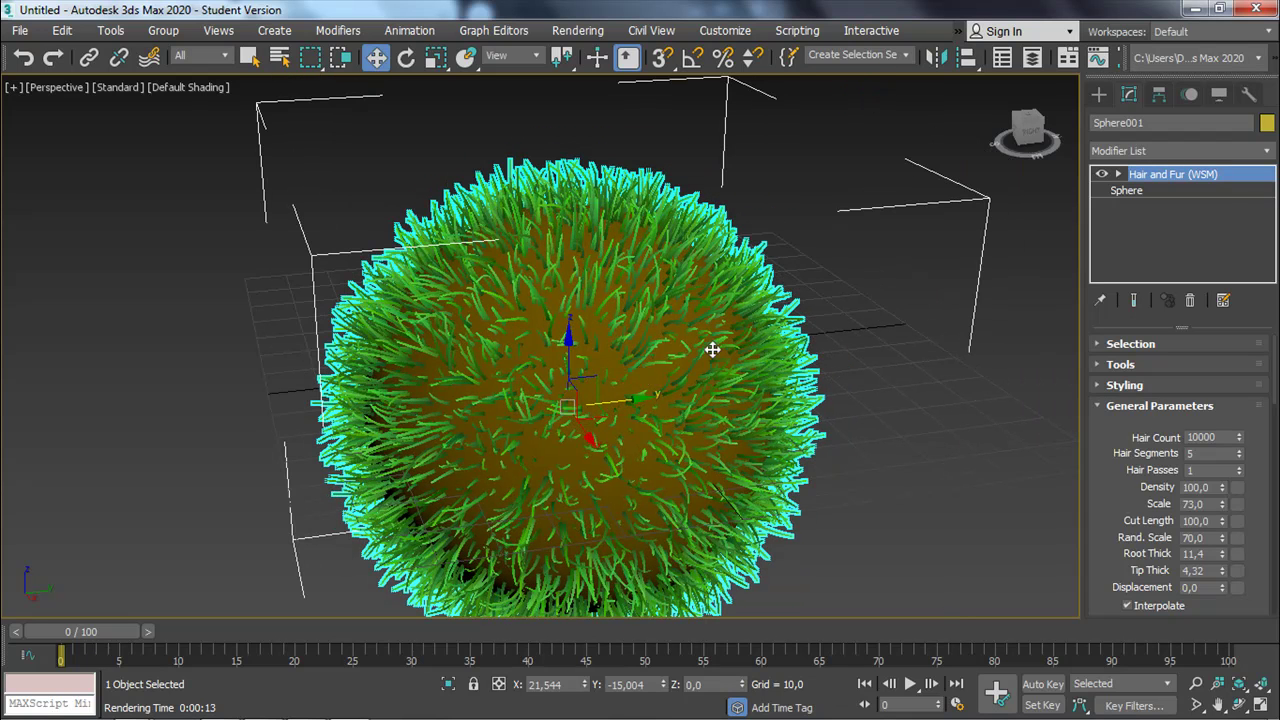
click(938, 129)
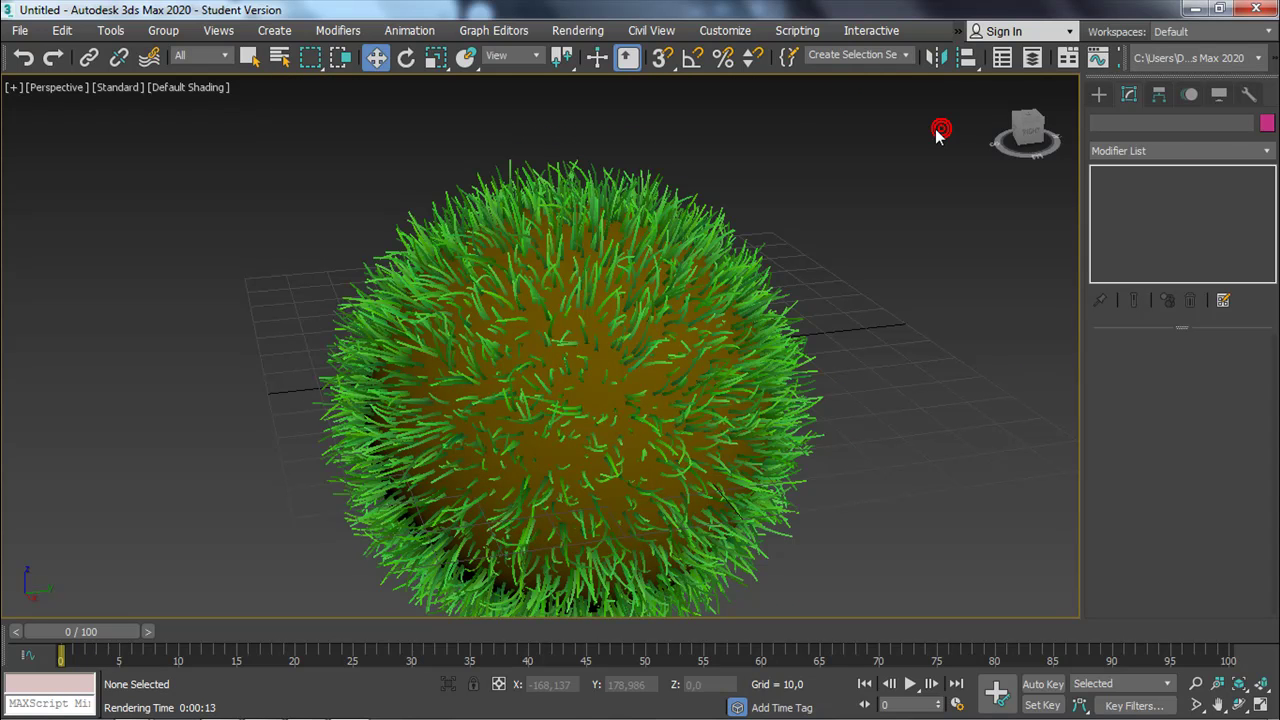